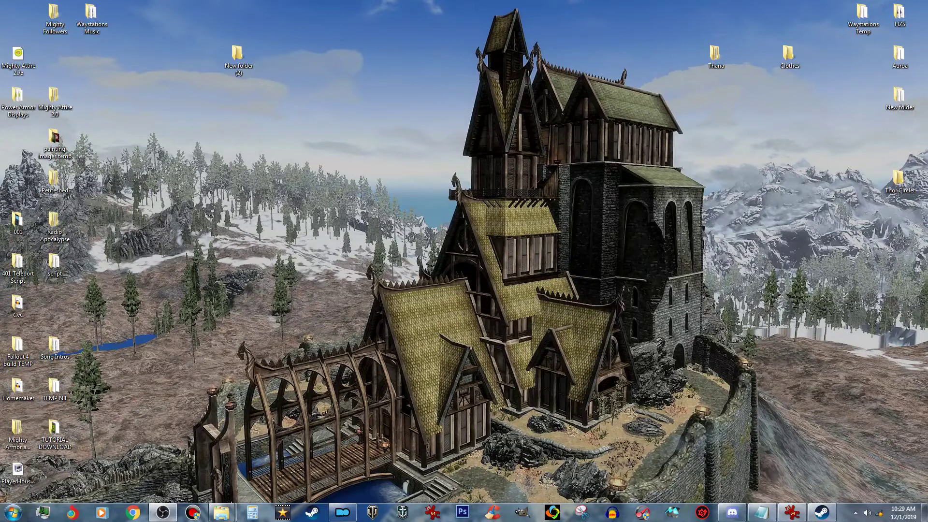
- Open femalebody_0.nif from the Skyrim Special Edition Data\Meshes\Thana\Body folder in NifSkope and maximize its window
left_click(221, 513)
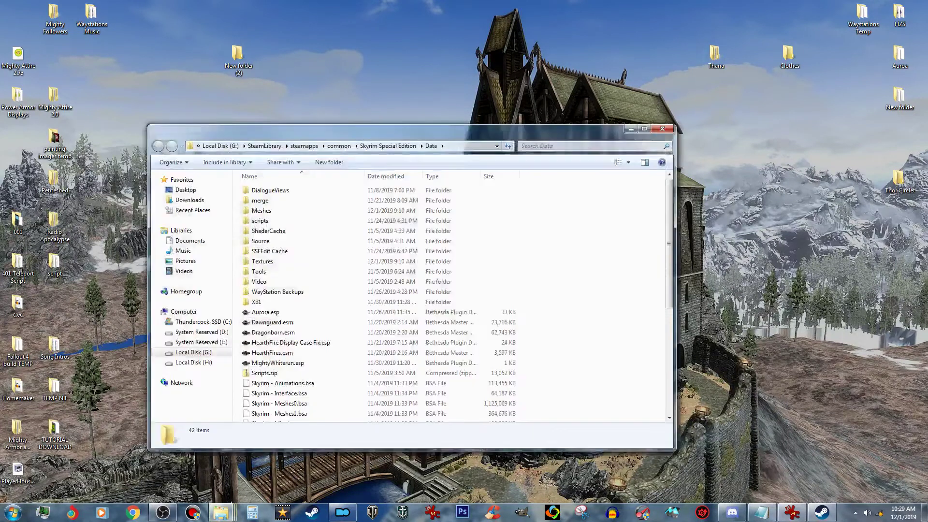
double_click(300, 209)
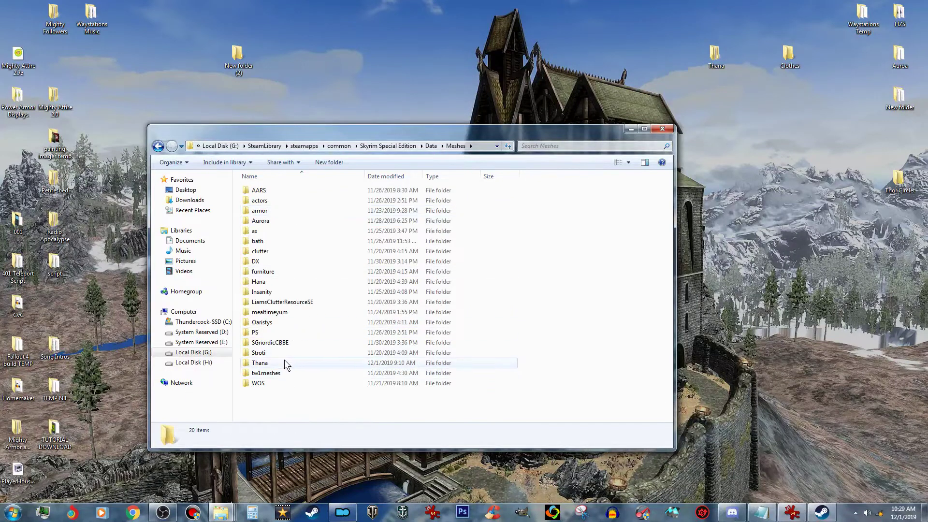
double_click(285, 362)
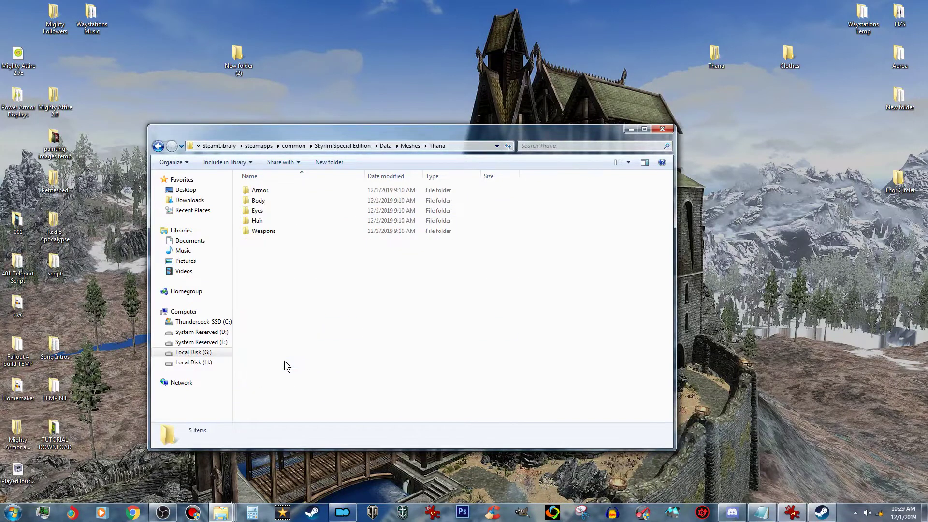
double_click(294, 201)
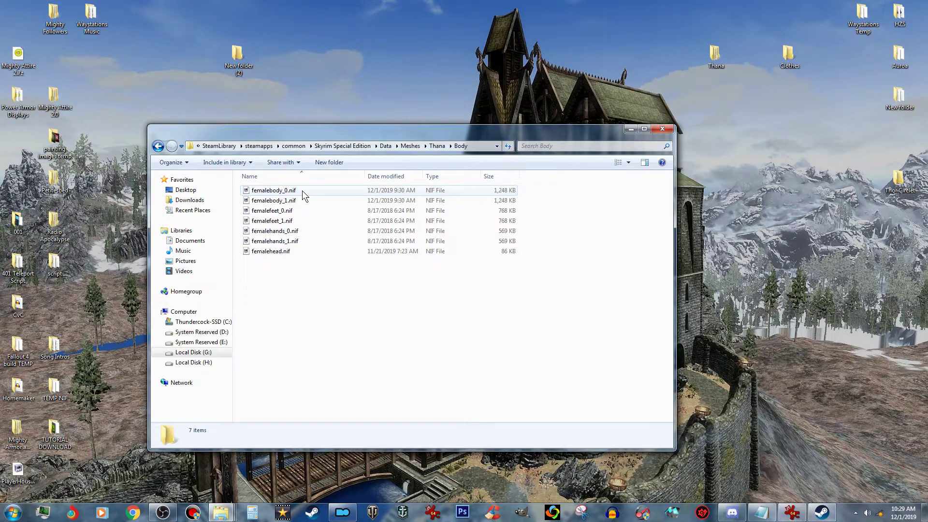
left_click(303, 190)
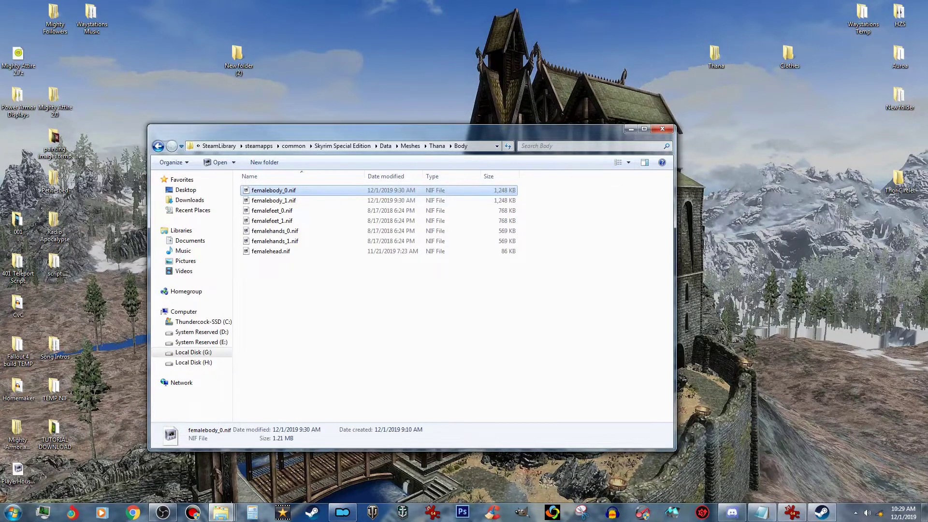
key("Return")
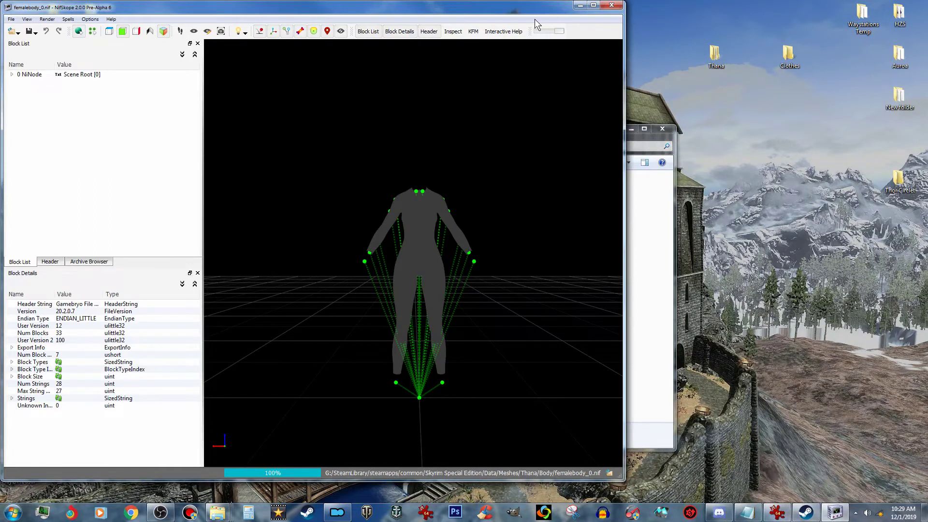
left_click(595, 6)
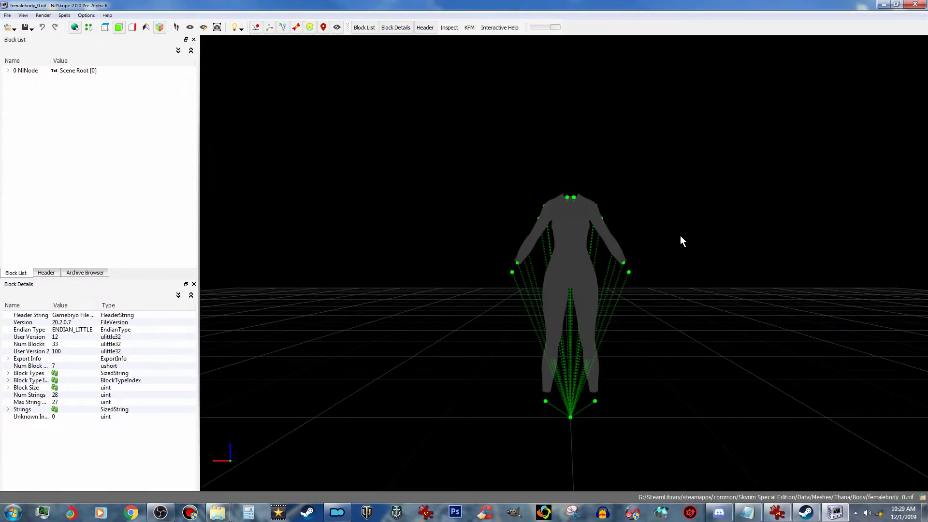
- Select the CBBE body mesh, expand its BSTriShape block, and detach and widen the block details below the block list
left_click(573, 282)
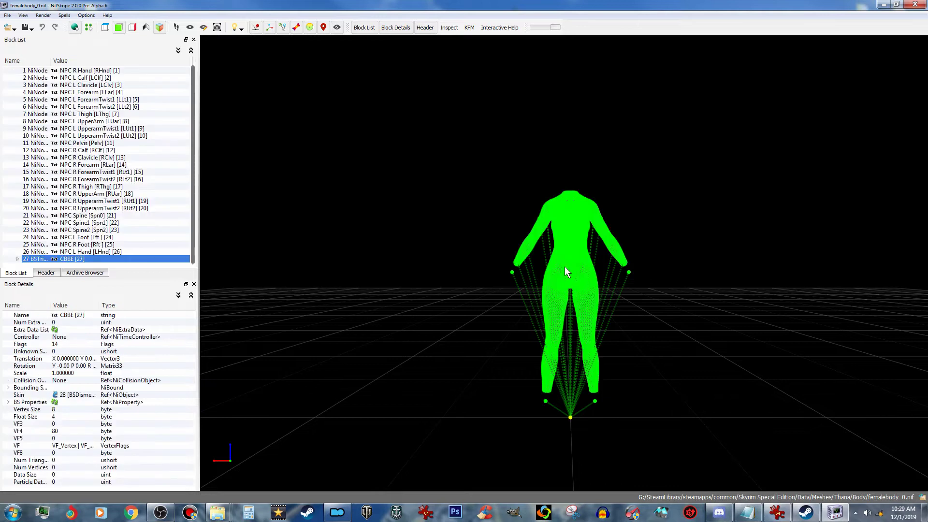
left_click(18, 259)
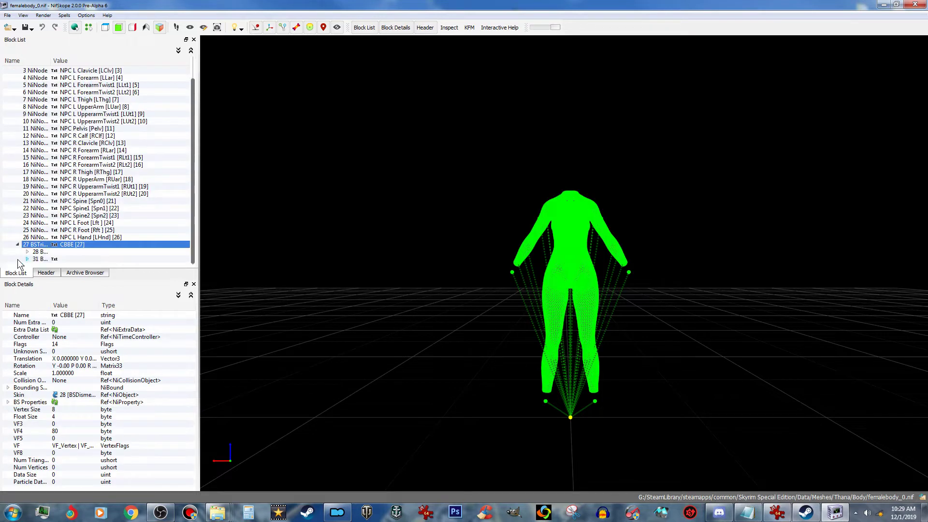
left_click(186, 284)
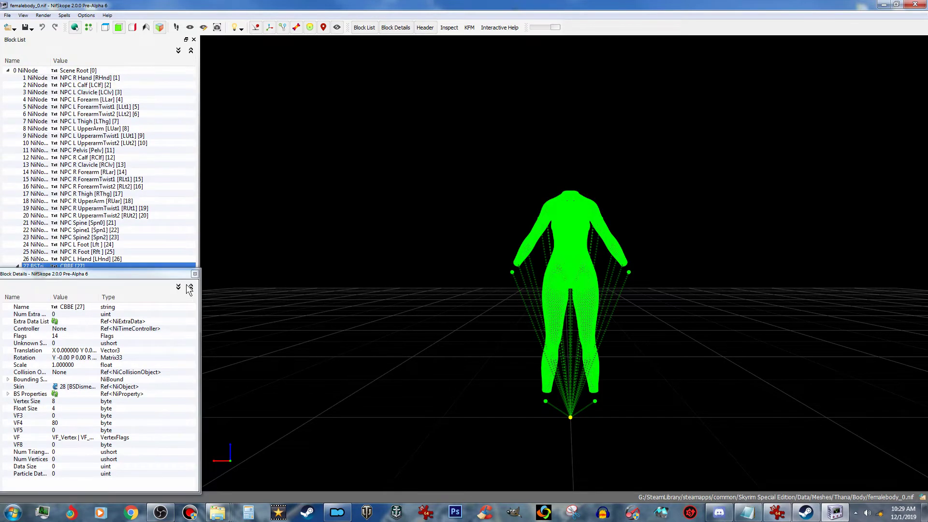
left_click_drag(200, 305, 478, 306)
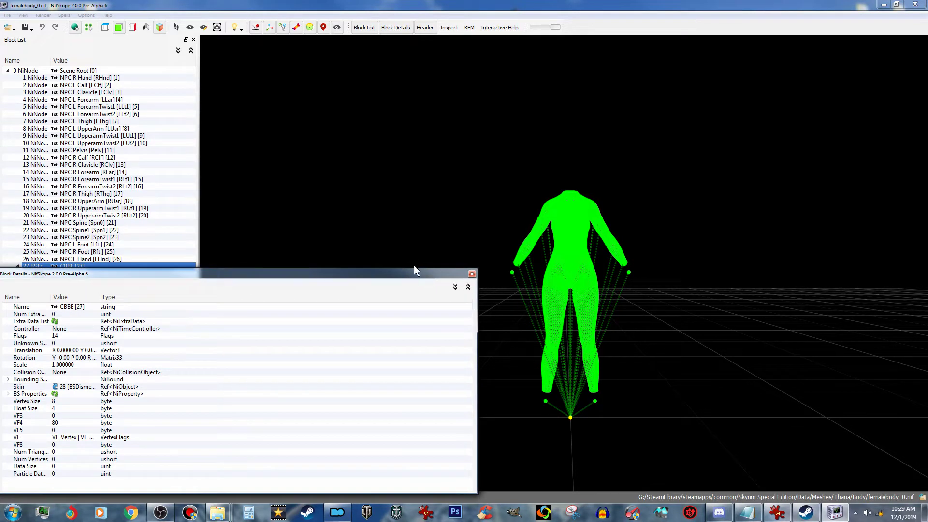
left_click_drag(415, 269, 448, 314)
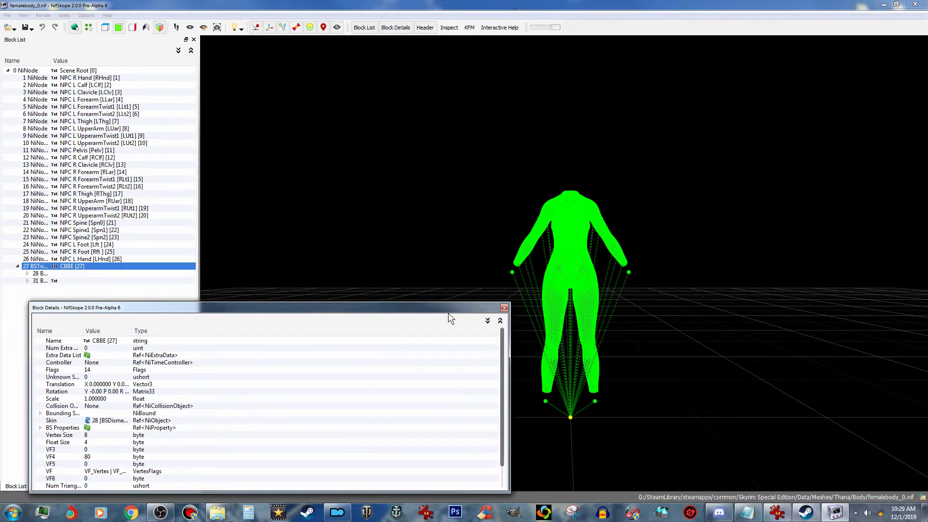
- Expand BSLightingShaderProperty and show the texture paths of its BSShaderTextureSet, widening the name and value columns
left_click(27, 280)
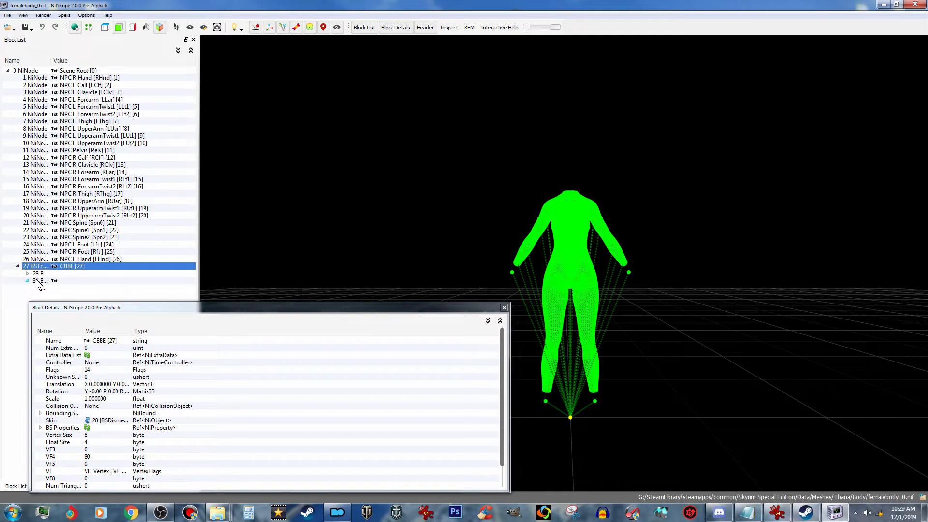
left_click_drag(50, 61, 110, 60)
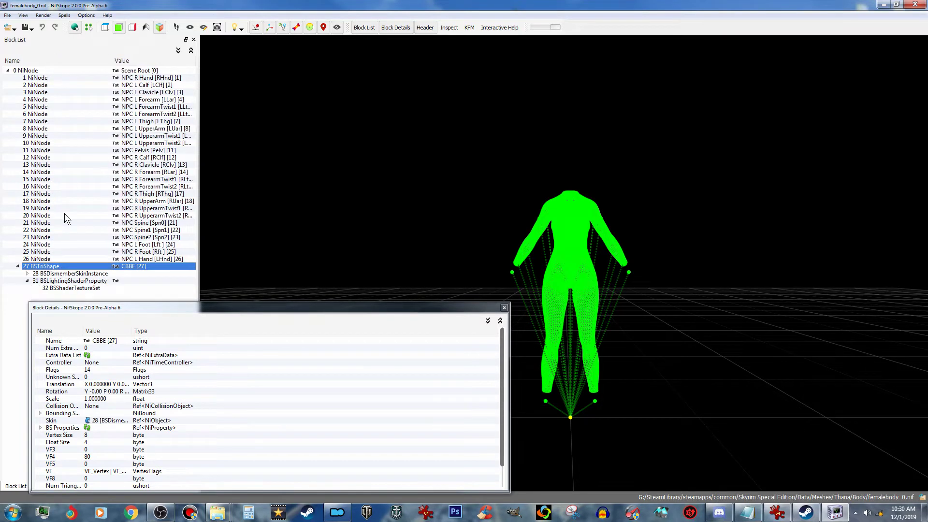
left_click(82, 283)
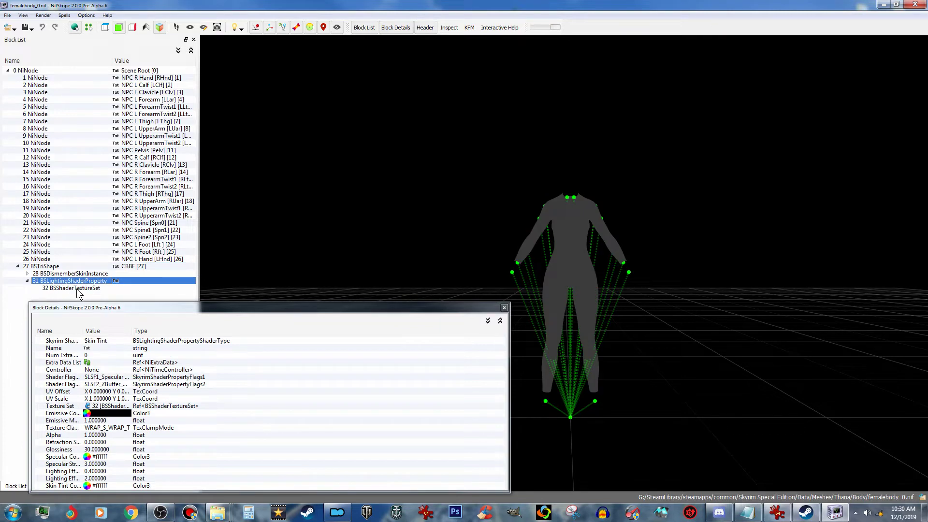
left_click(78, 289)
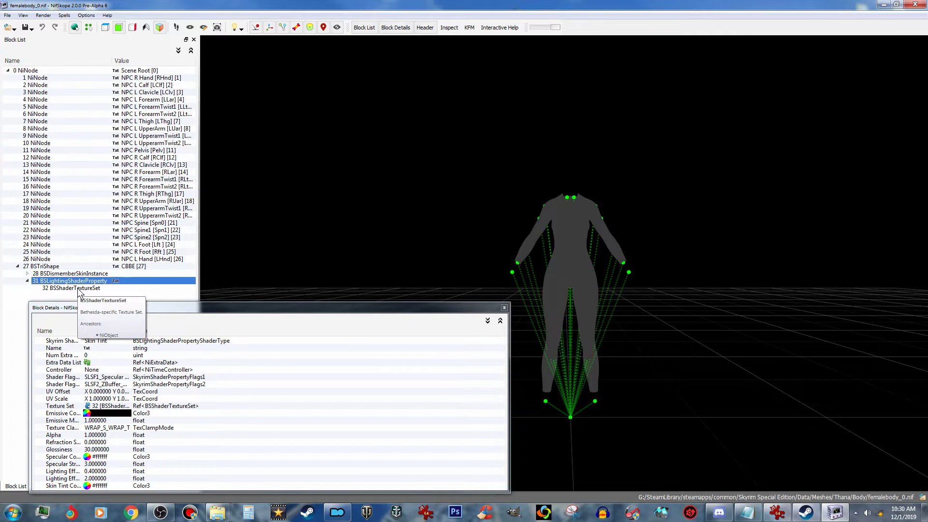
left_click_drag(132, 331, 295, 331)
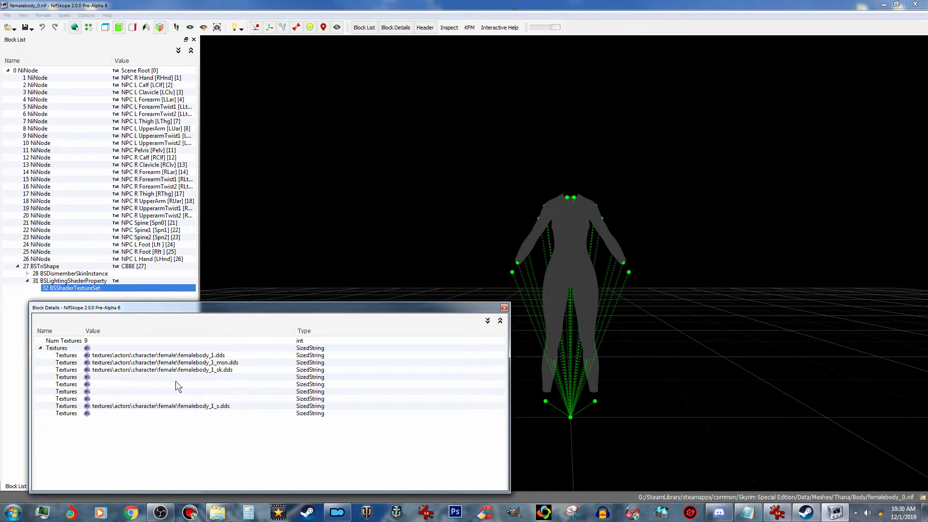
- Assign femalebody_1.dds from Data\Textures\Thana\Body to the first texture slot
left_click(87, 356)
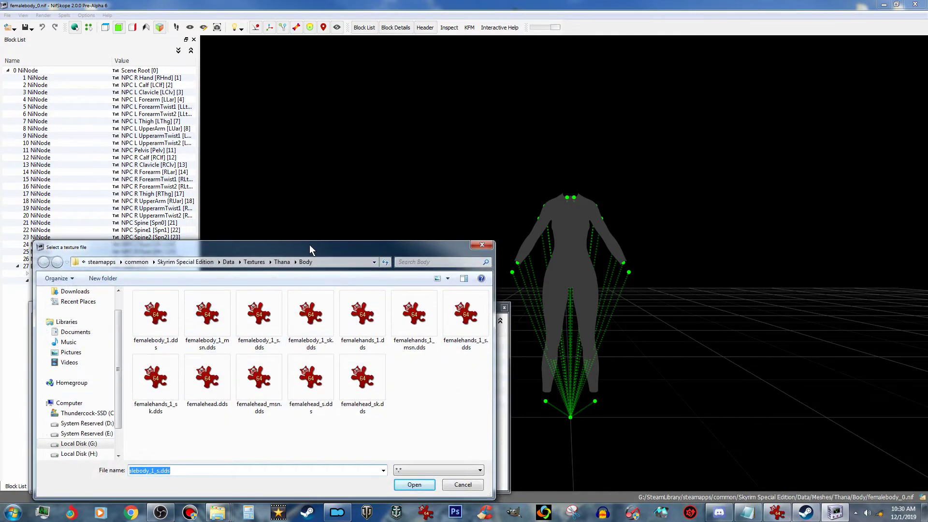
left_click_drag(310, 245, 329, 208)
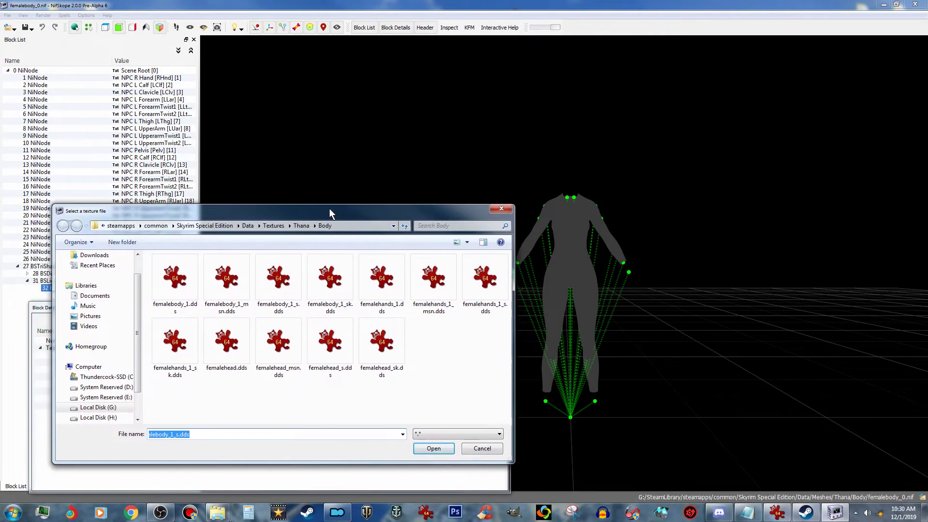
left_click(272, 226)
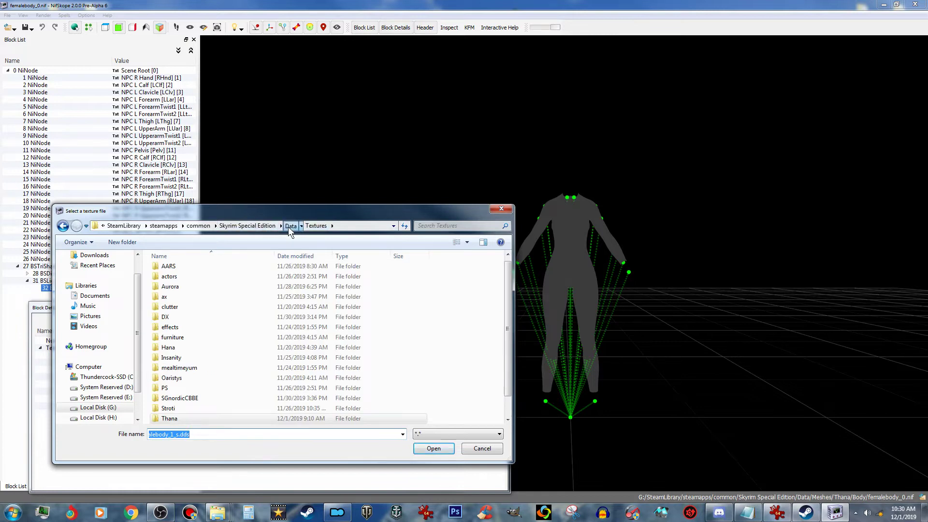
left_click(290, 226)
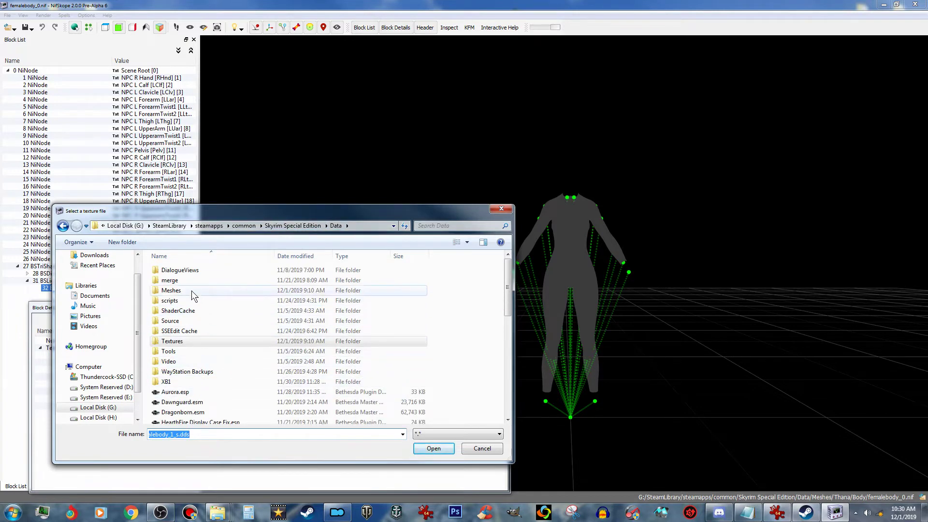
double_click(222, 341)
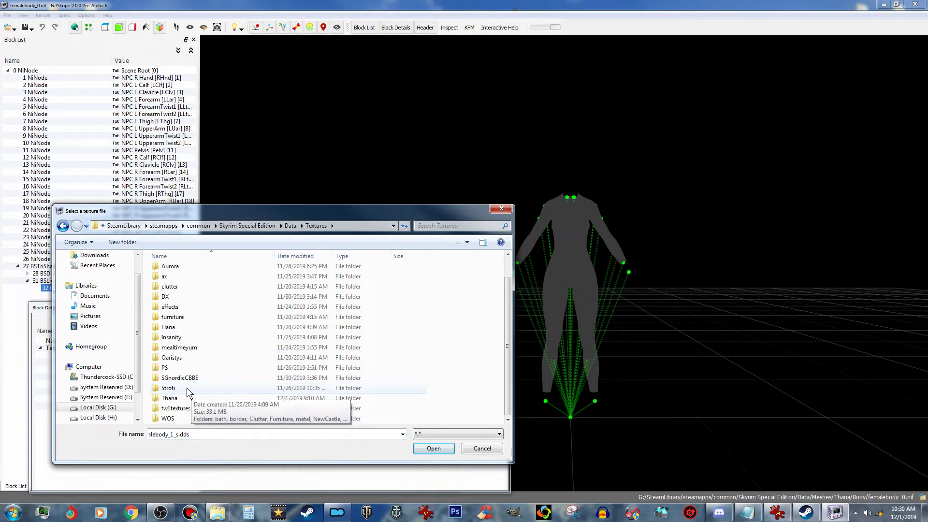
double_click(187, 396)
double_click(195, 280)
left_click(179, 280)
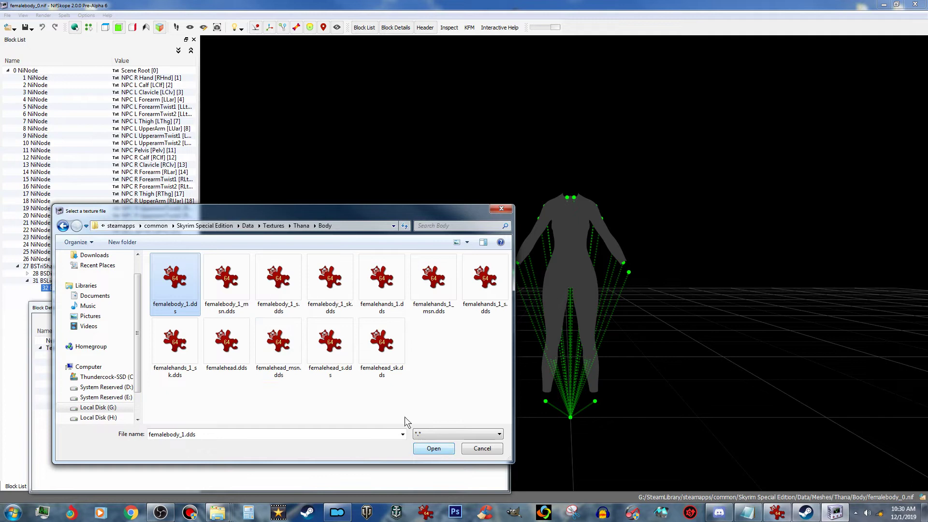
left_click(434, 449)
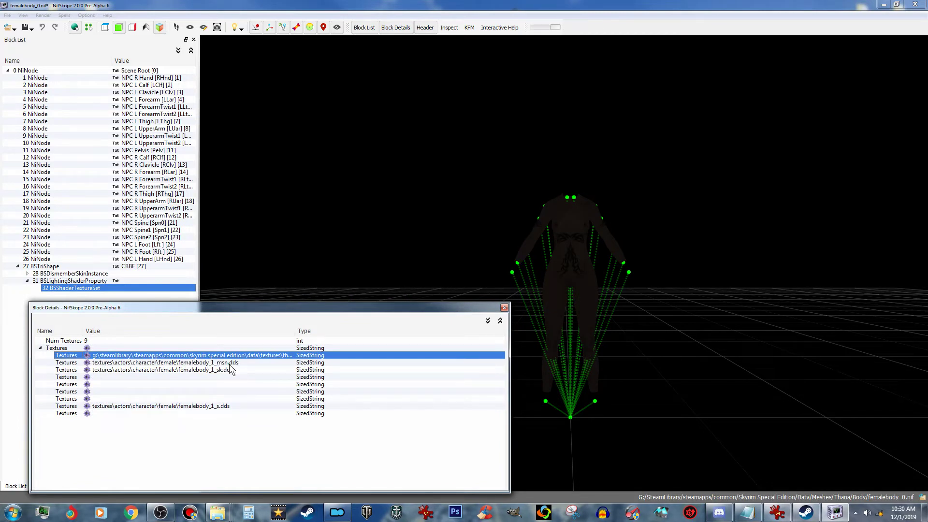
- Assign femalebody_1_msn.dds to the second texture slot and femalebody_1_sk.dds to the third, both from Textures\Thana\Body
left_click(88, 364)
left_click(236, 283)
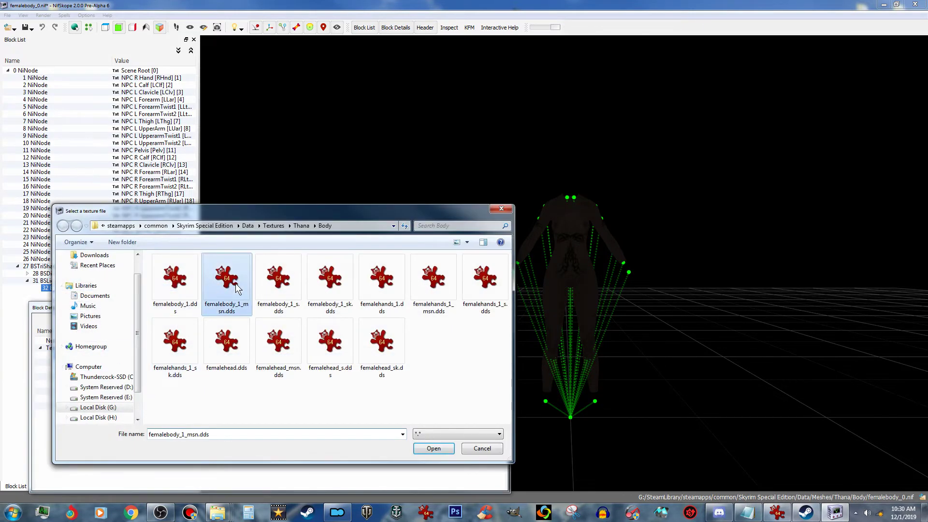
left_click(434, 449)
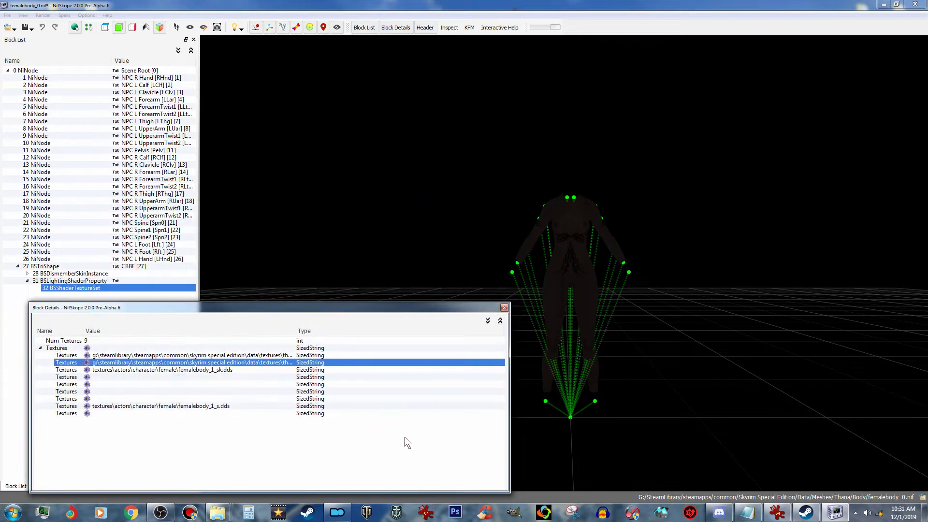
left_click(87, 368)
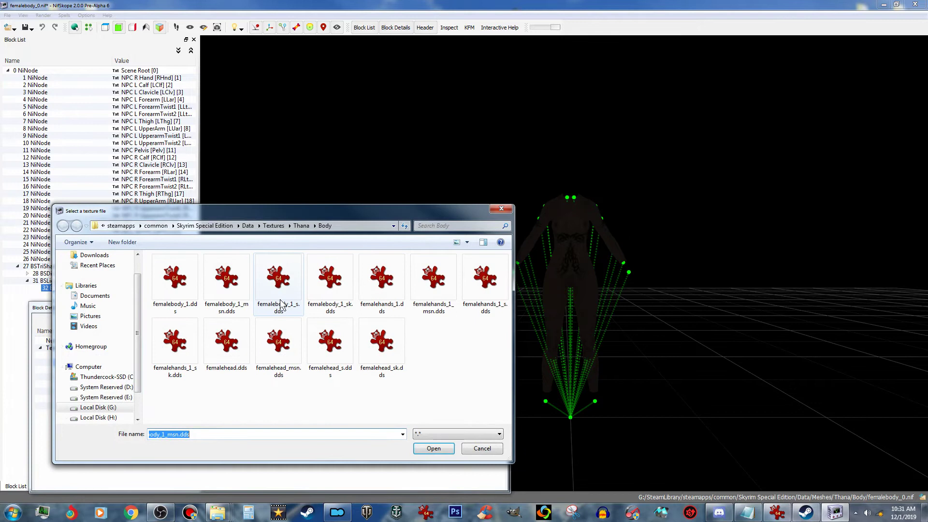
left_click(334, 290)
left_click(445, 449)
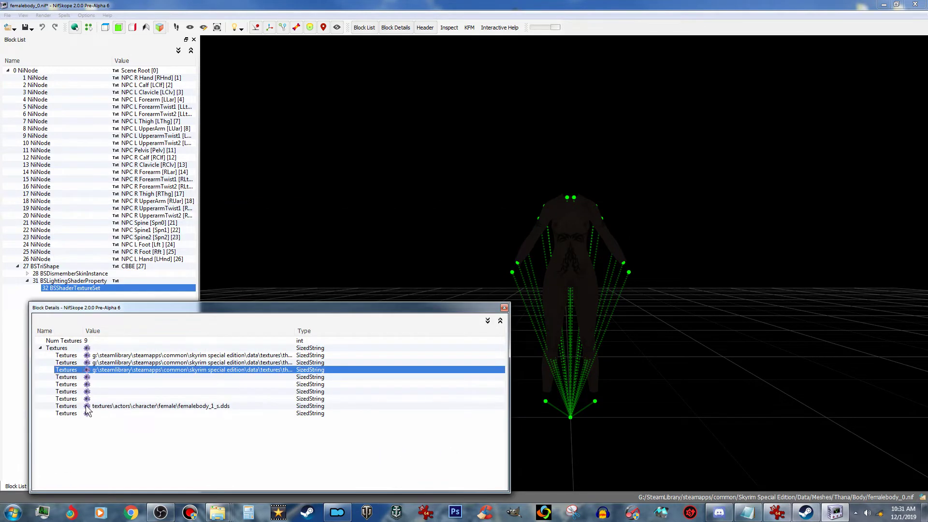
- Assign femalebody_1_s.dds from Textures\Thana\Body to the eighth texture slot
left_click(87, 409)
left_click(269, 304)
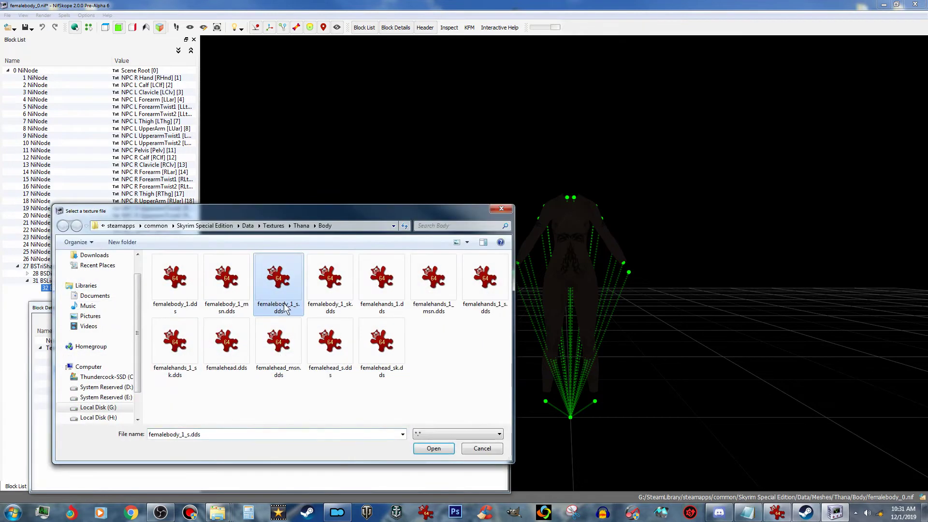
left_click(435, 449)
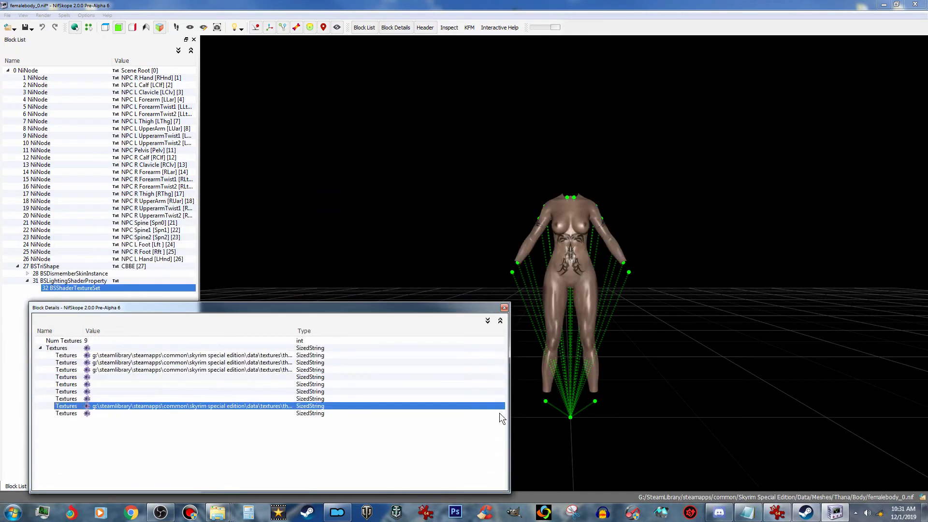
- Examine the textures applied to the body mesh from the front, side and back
scroll(646, 285, "up", 2)
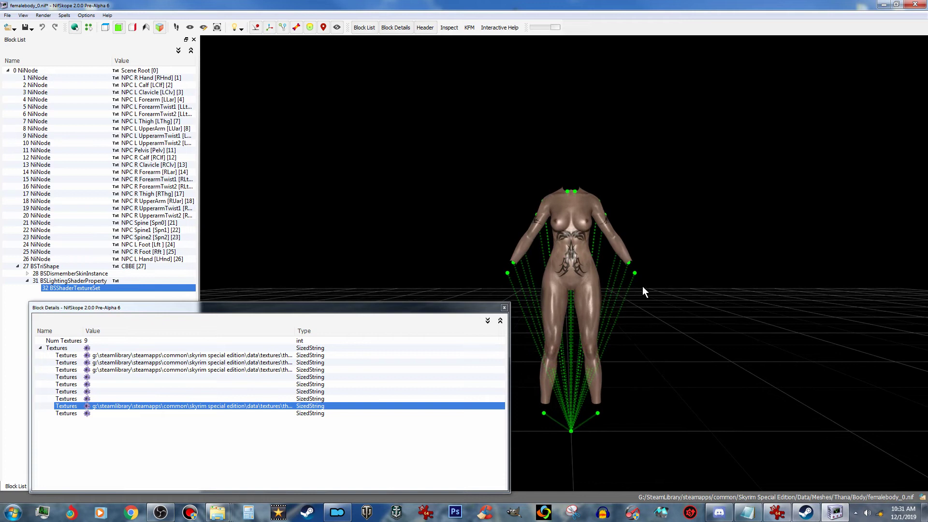
right_click(643, 286)
left_click(769, 408)
left_click_drag(524, 261, 620, 294)
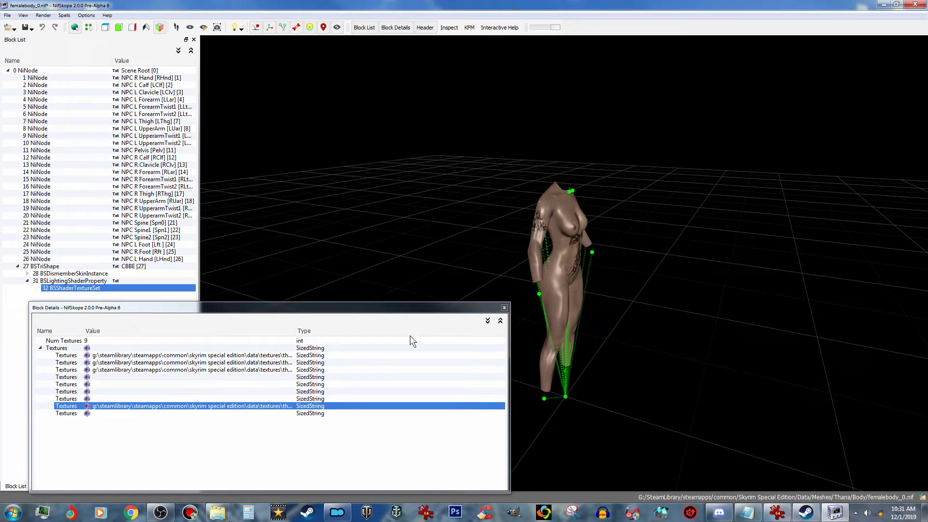
left_click_drag(558, 302, 625, 297)
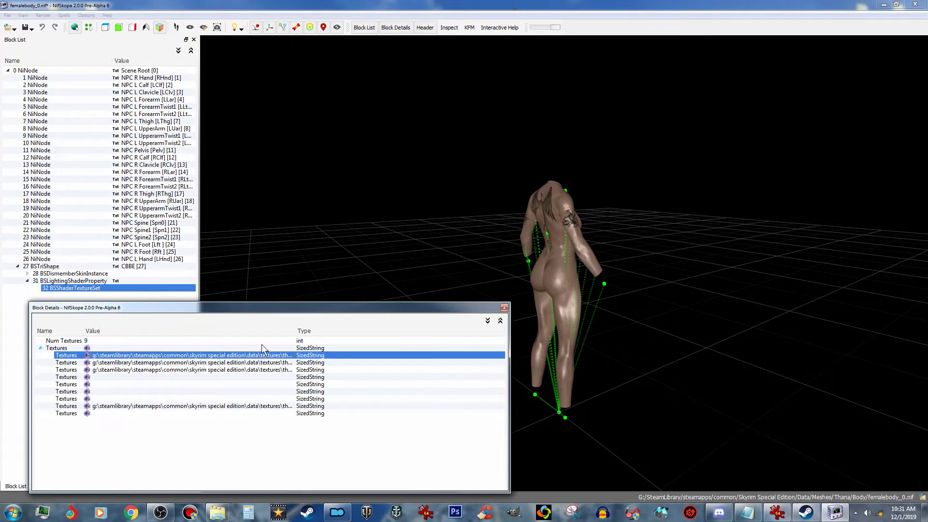
- Shorten the first texture path to textures\thana\body\femalebody_1.dds by removing the drive and game folders ahead of it
double_click(209, 356)
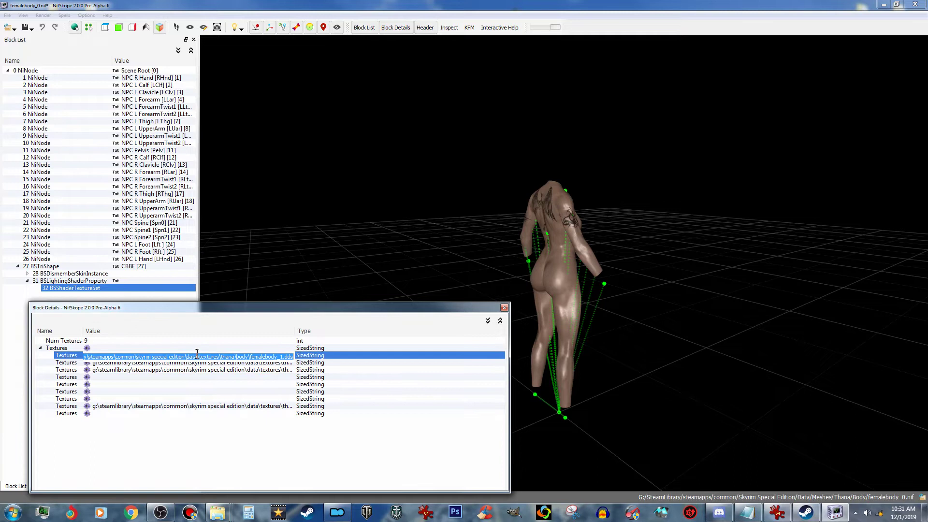
left_click(199, 357)
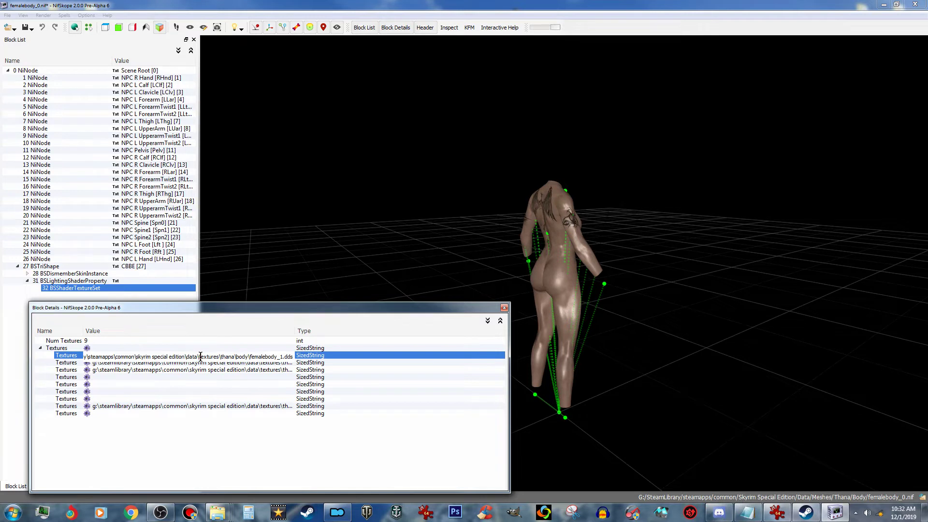
left_click_drag(200, 356, 146, 351)
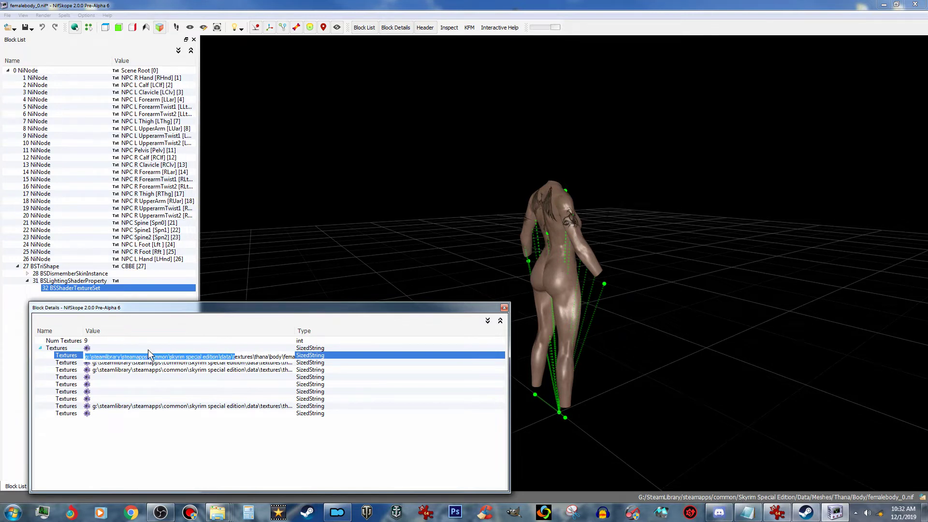
left_click(233, 356)
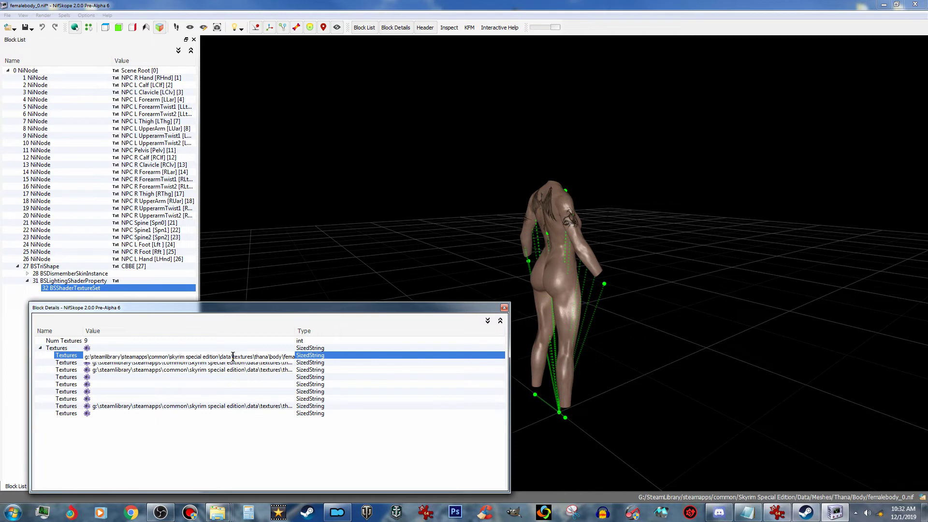
key("shift+Home")
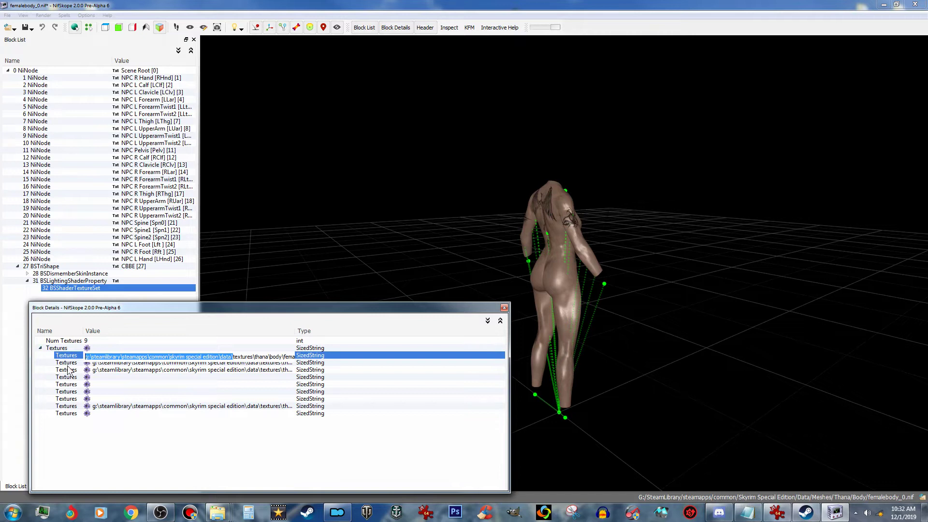
key("BackSpace")
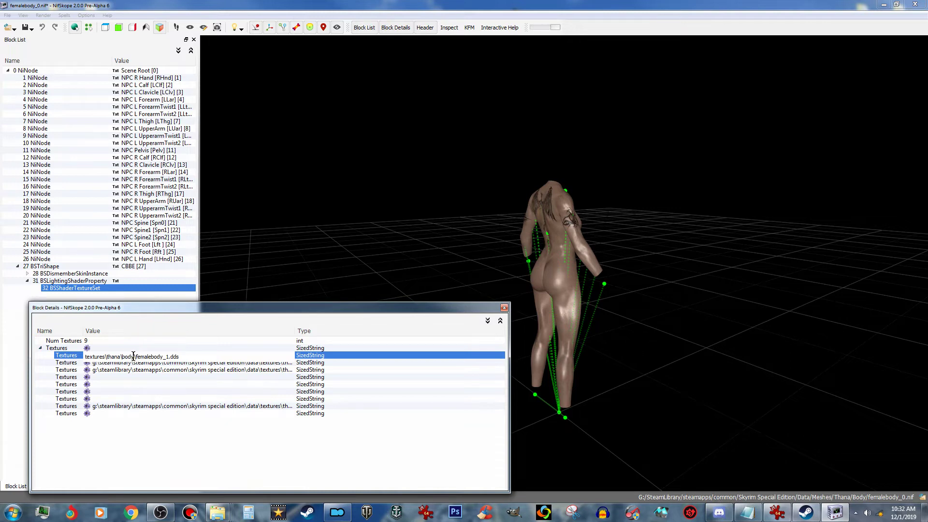
left_click(200, 379)
- Shorten the second texture path to textures\thana\body\femalebody_1_msn.dds and the third to textures\thana\body\femalebody_1_sk.dds
left_click(211, 364)
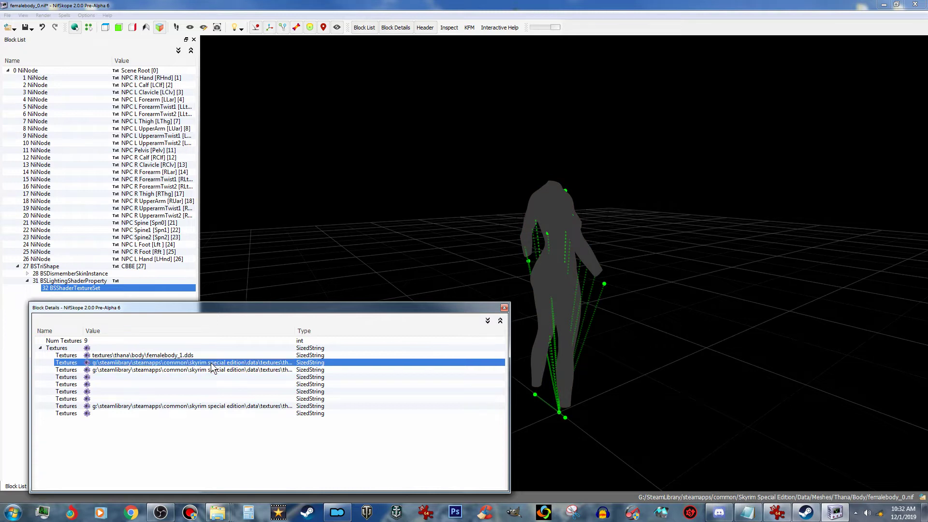
double_click(210, 364)
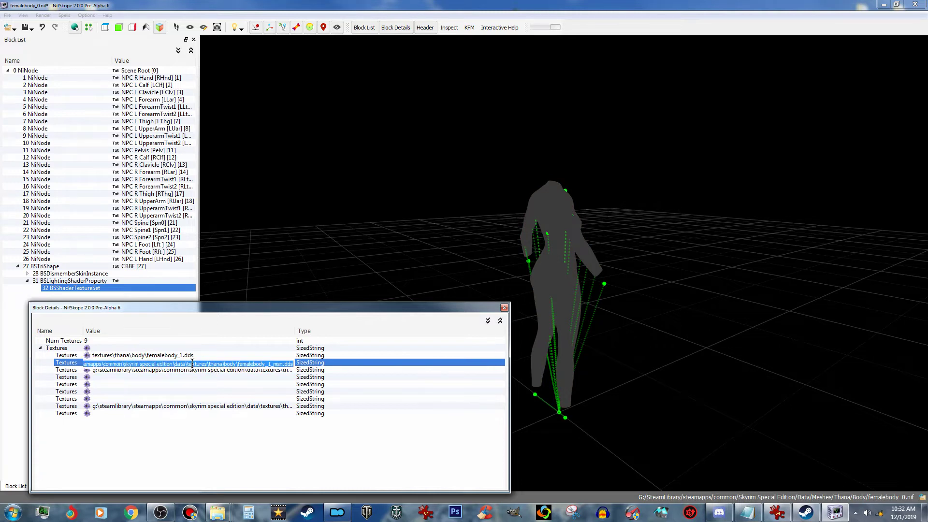
left_click(188, 364)
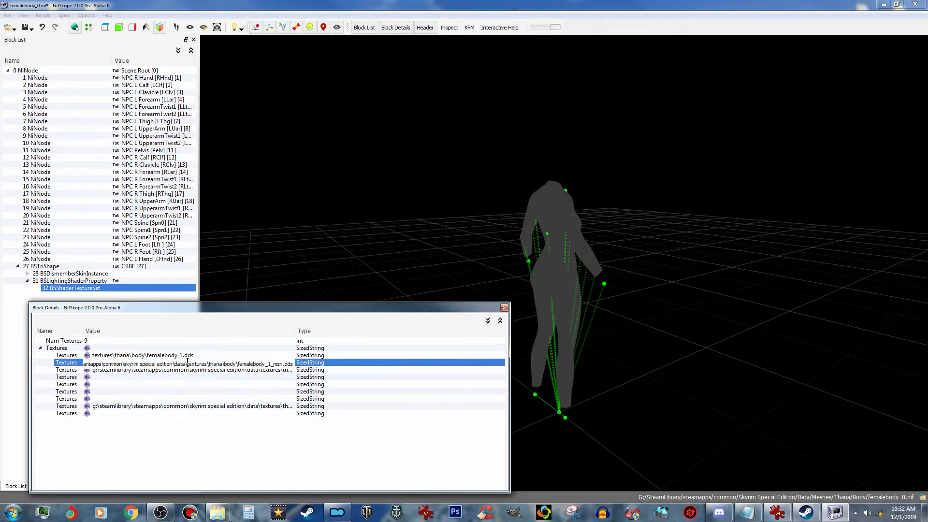
left_click_drag(188, 363, 23, 359)
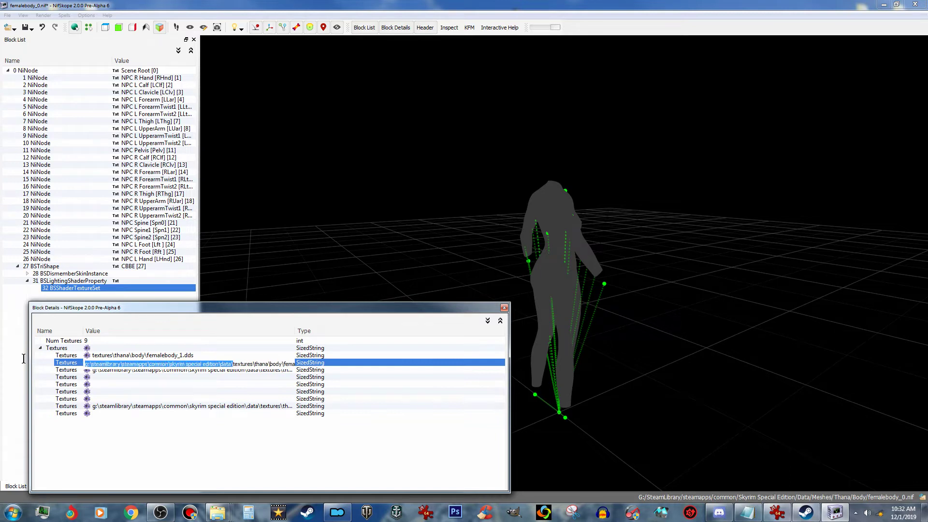
key("BackSpace")
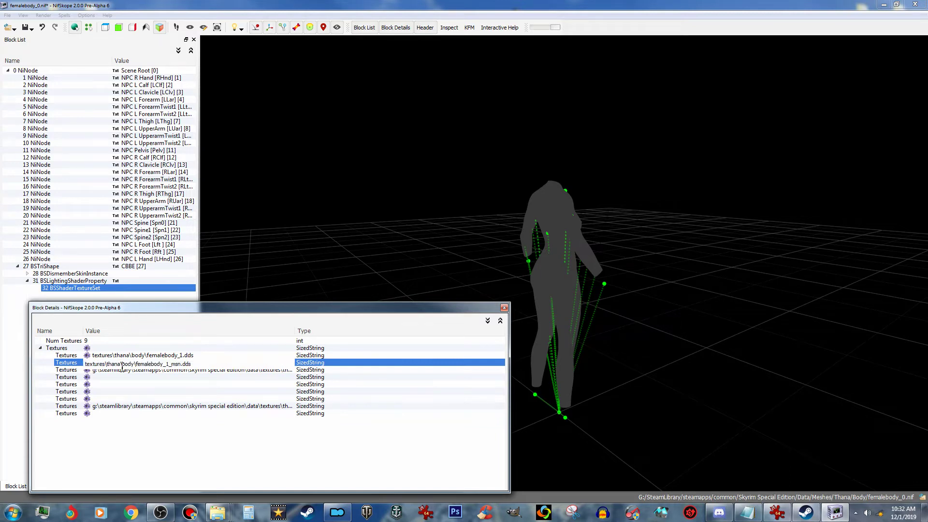
left_click(232, 369)
left_click(233, 370)
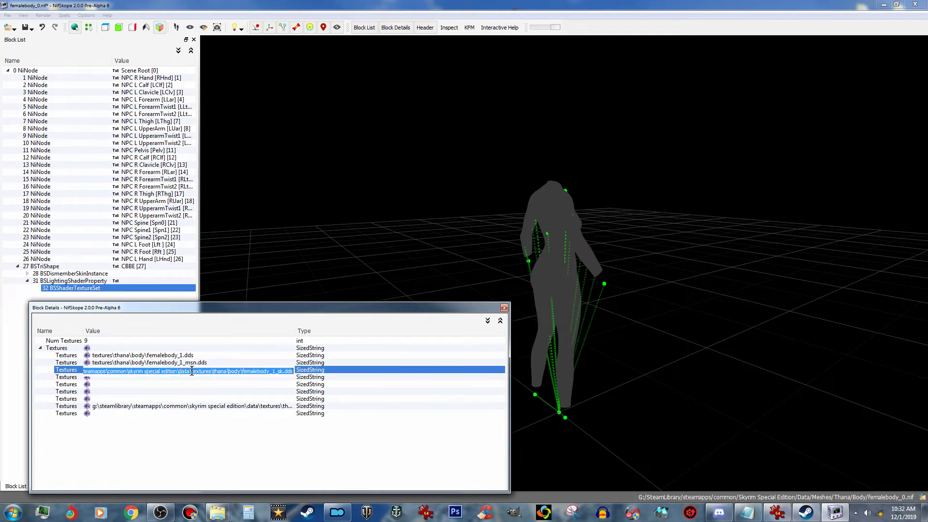
left_click_drag(191, 371, 7, 365)
key("Delete")
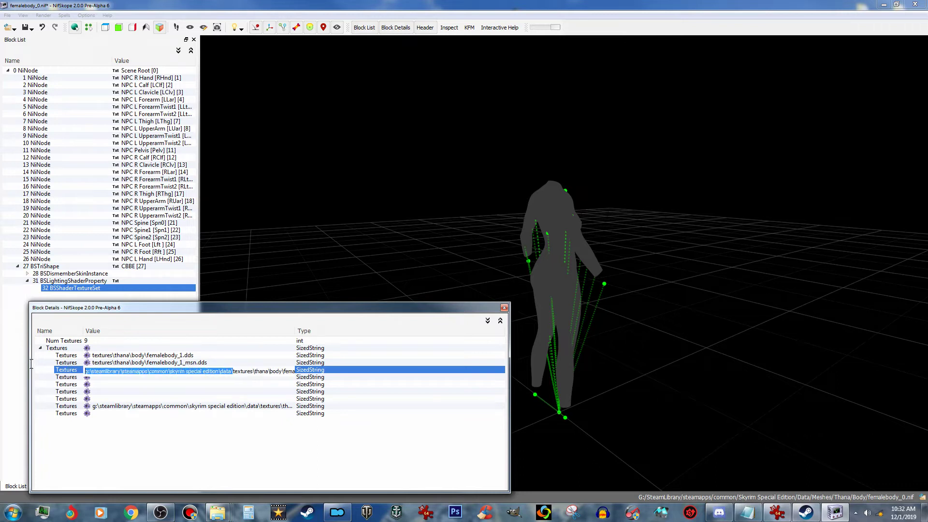
- Shorten the eighth texture path to textures\thana\body\femalebody_1_s.dds and save femalebody_0.nif
left_click(213, 407)
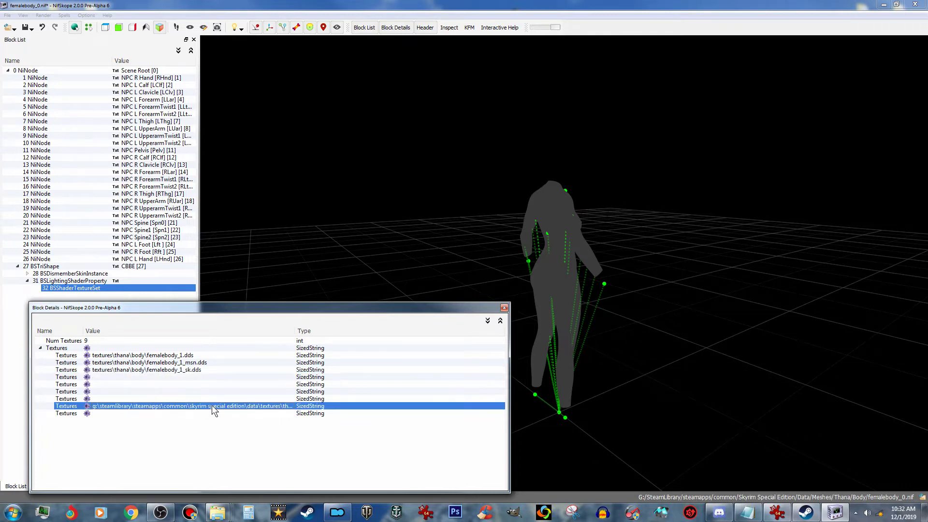
double_click(211, 405)
left_click(213, 407)
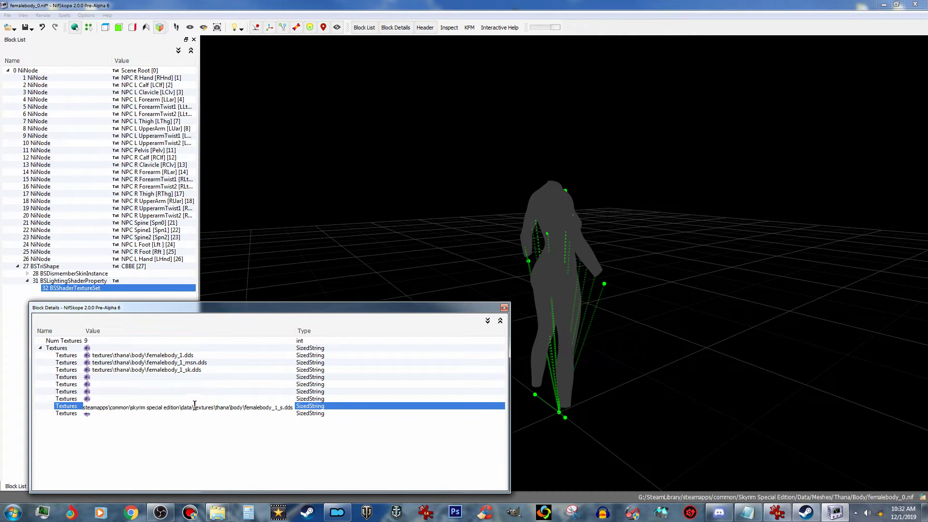
left_click_drag(194, 407, 53, 407)
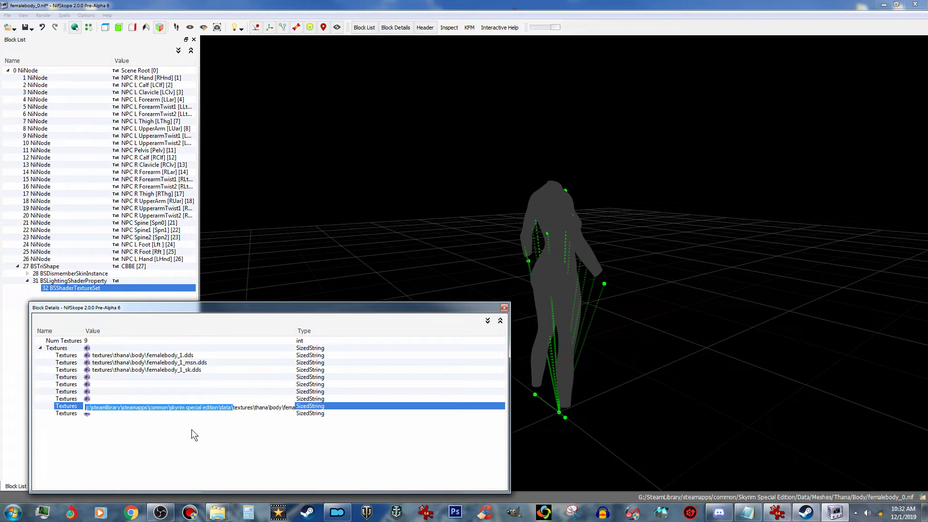
key("BackSpace")
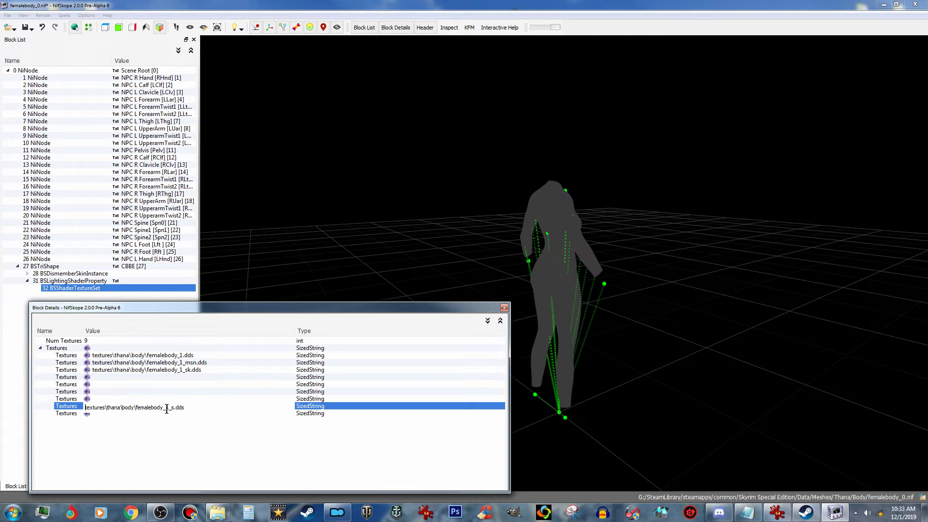
left_click(178, 386)
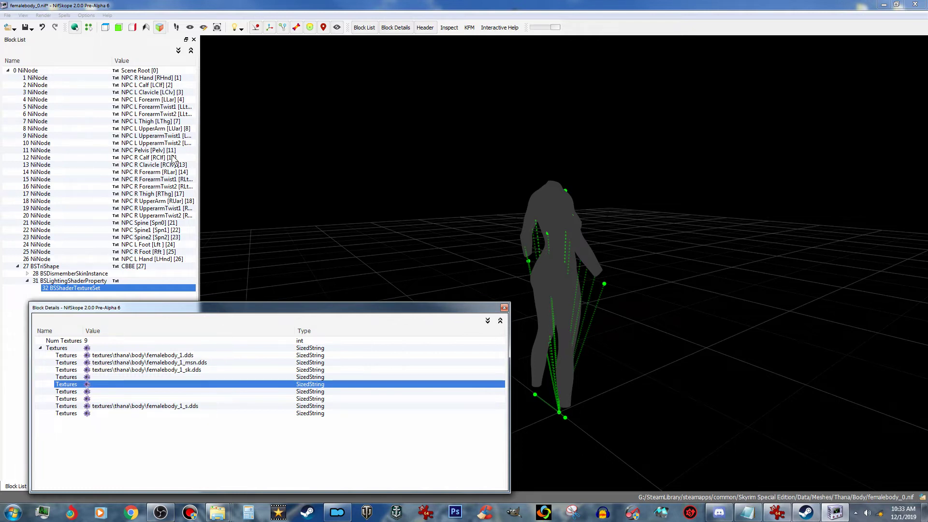
left_click(31, 29)
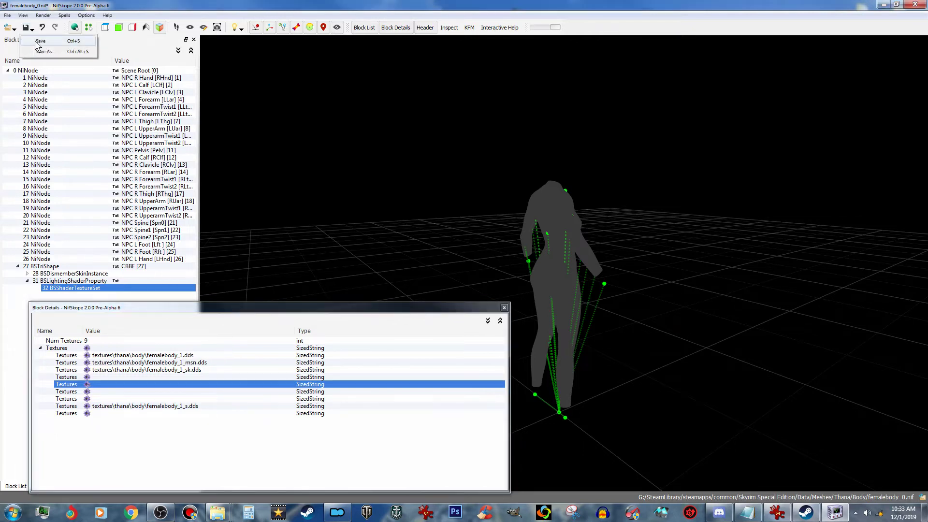
left_click(37, 40)
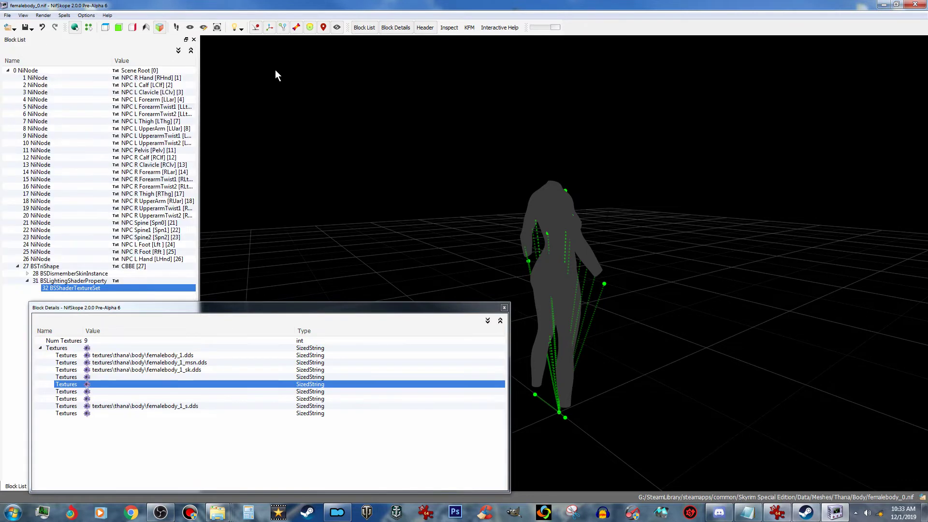
- Open femalebody_1.nif from the Data\Meshes\Thana\Body folder
left_click(14, 29)
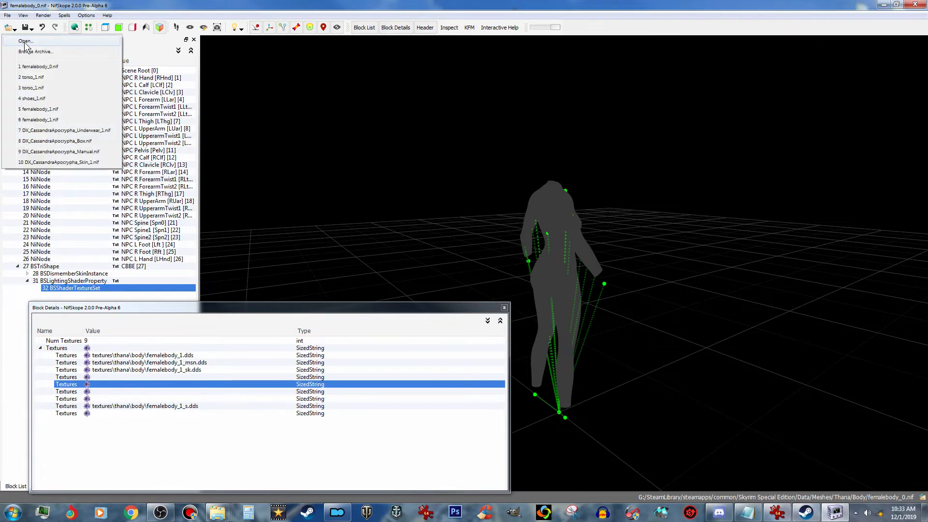
left_click(30, 43)
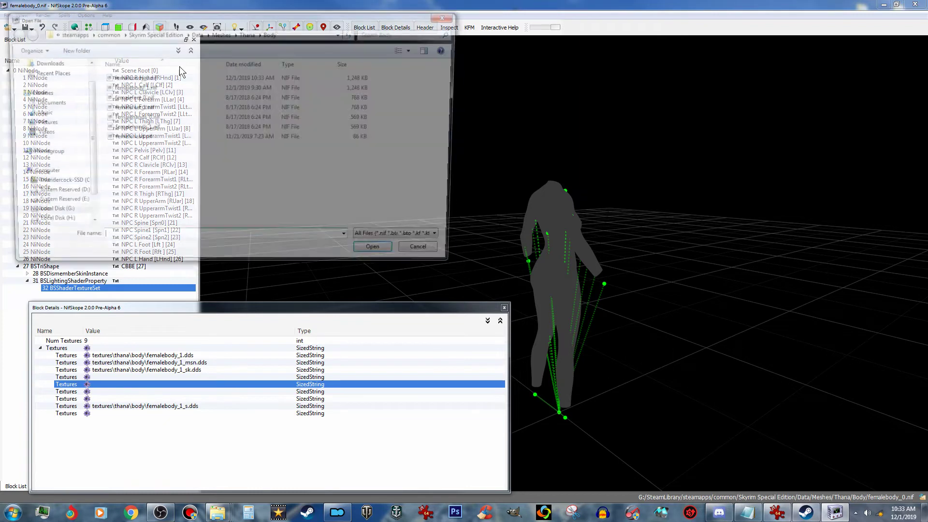
left_click(196, 87)
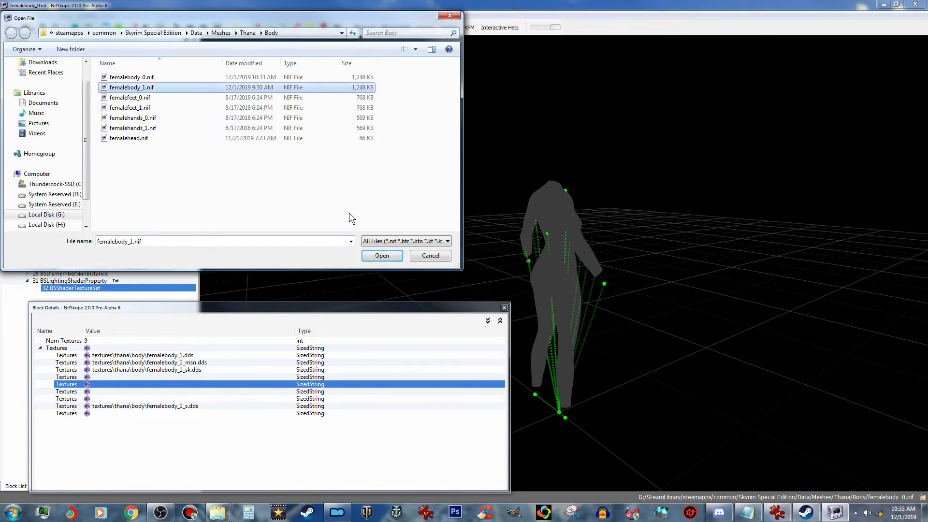
left_click(382, 256)
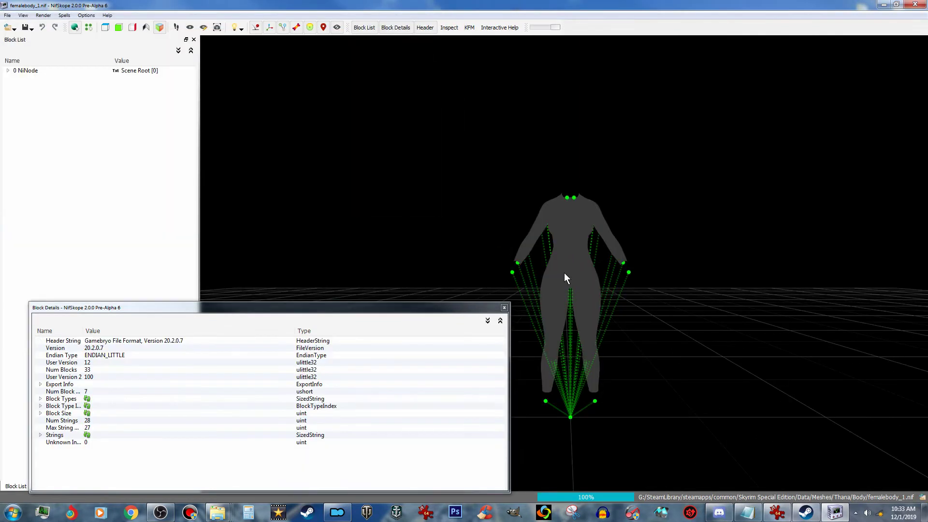
- Expand the root node, the CBBE BSTriShape and its BSLightingShaderProperty, and show the texture paths of the BSShaderTextureSet
right_click_drag(579, 287, 630, 312)
left_click(682, 260)
left_click_drag(681, 260, 732, 288)
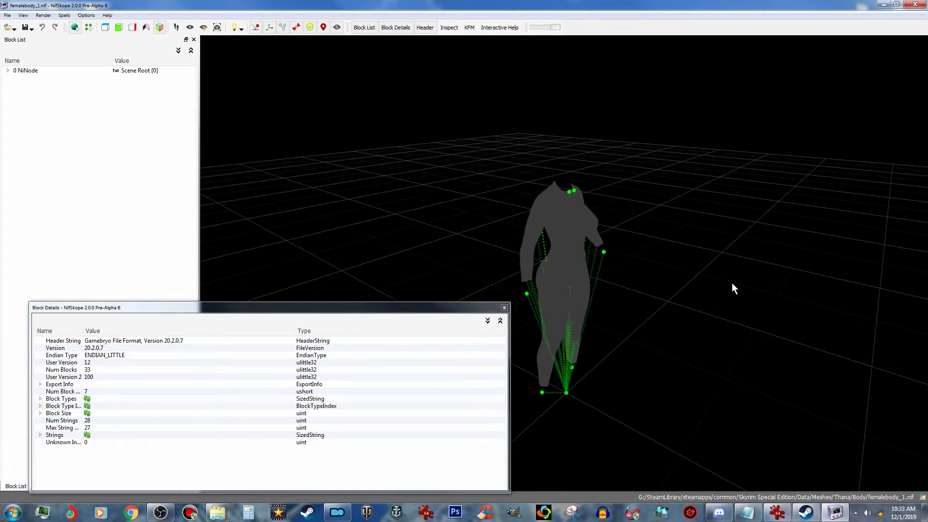
left_click(7, 71)
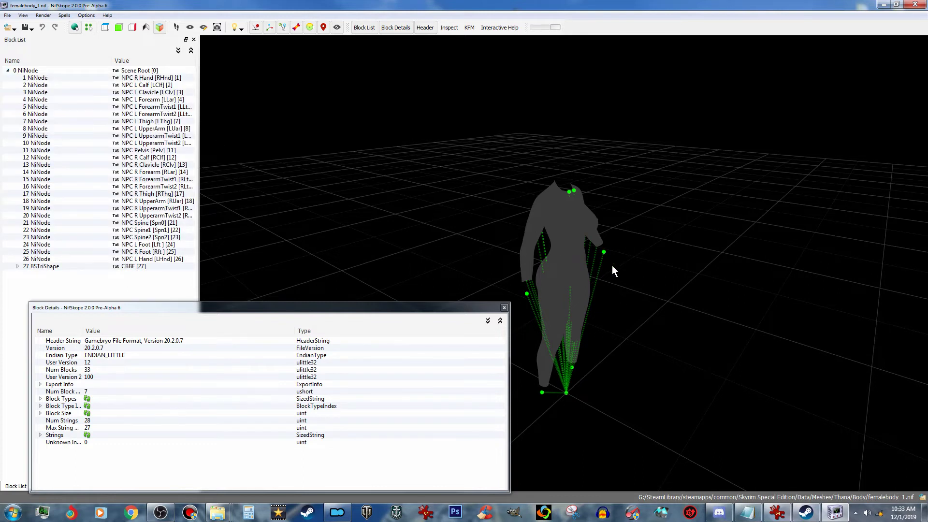
left_click(546, 278)
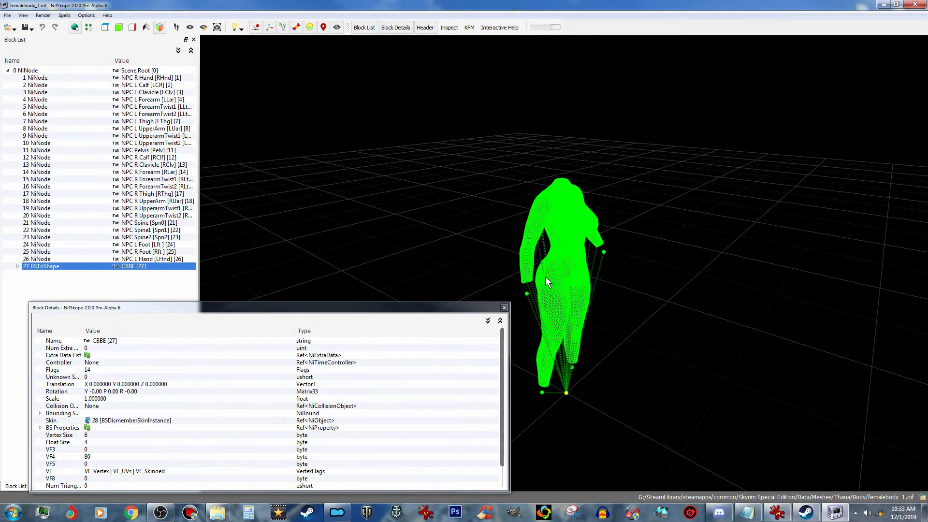
left_click(17, 267)
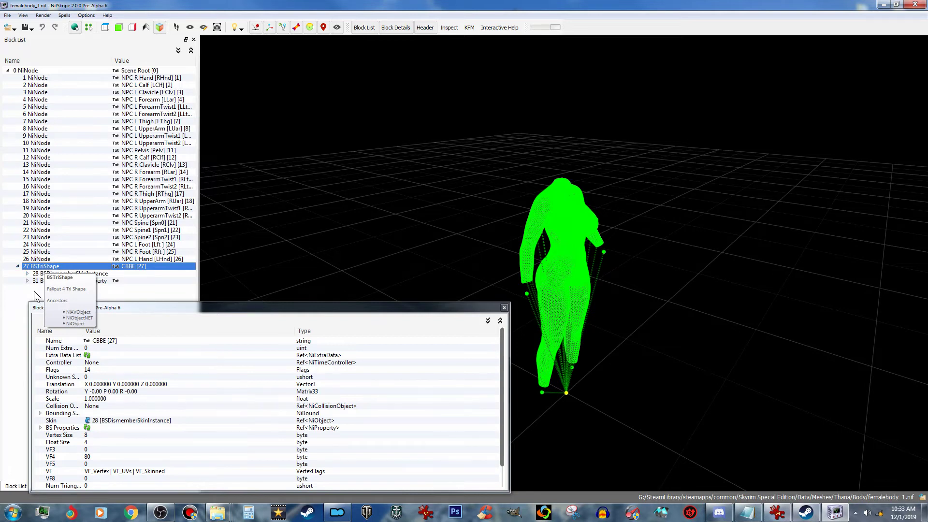
left_click(75, 282)
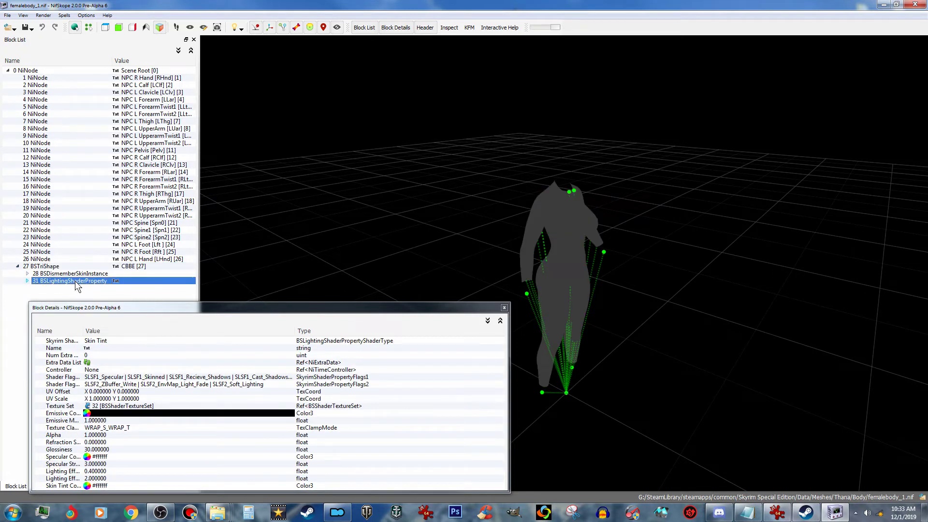
left_click(27, 281)
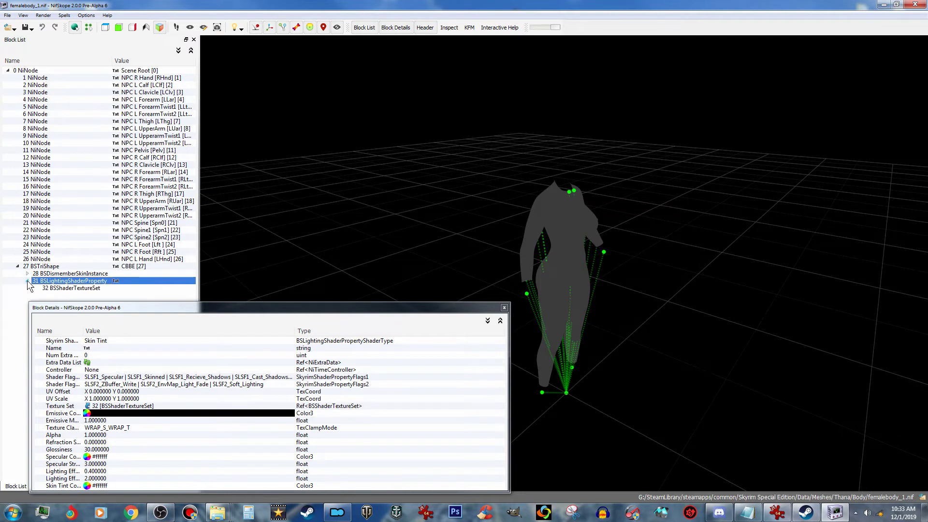
left_click(57, 289)
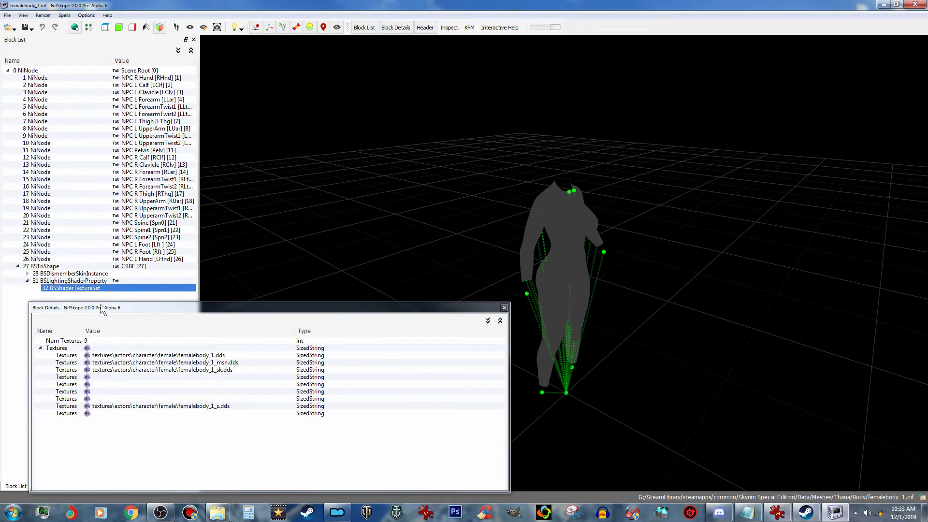
- Assign femalebody_1.dds to the first texture slot and femalebody_1_msn.dds to the second, from the Data\Textures\Thana\Body folder
left_click(87, 357)
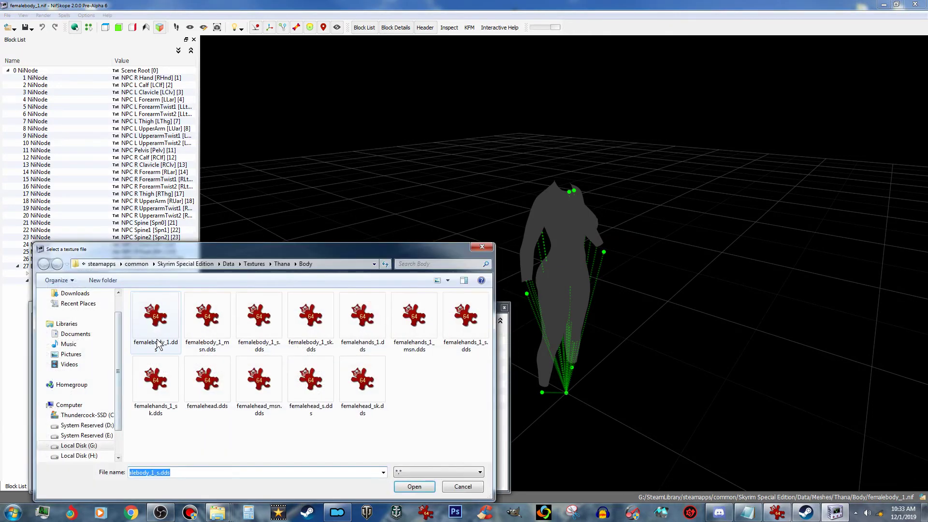
left_click(414, 486)
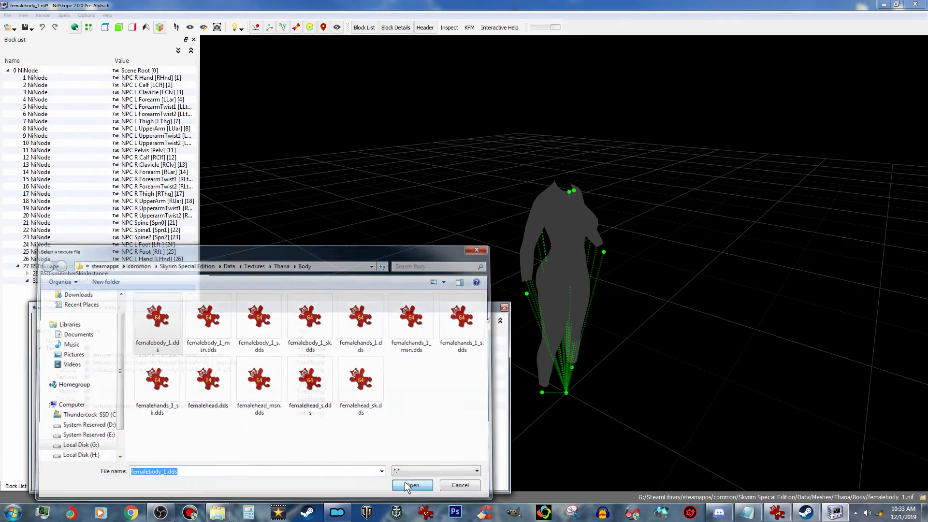
left_click(88, 363)
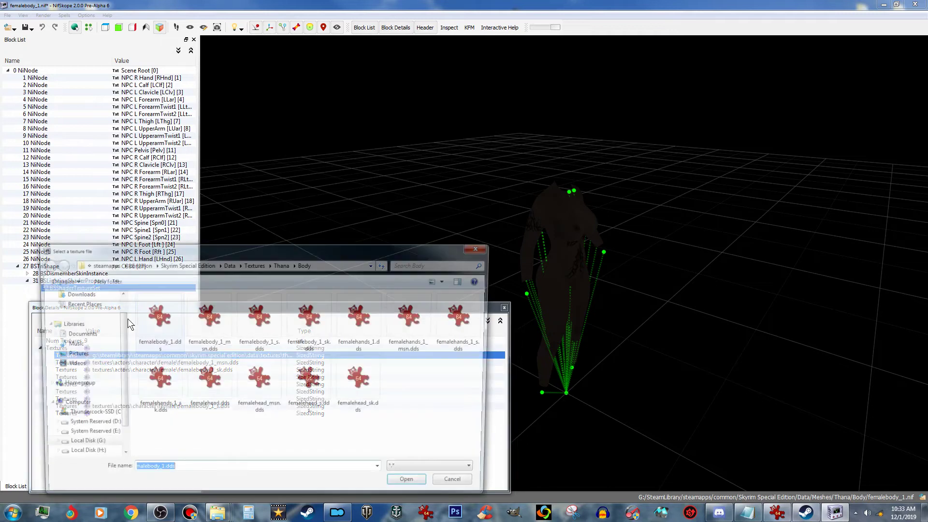
left_click(218, 327)
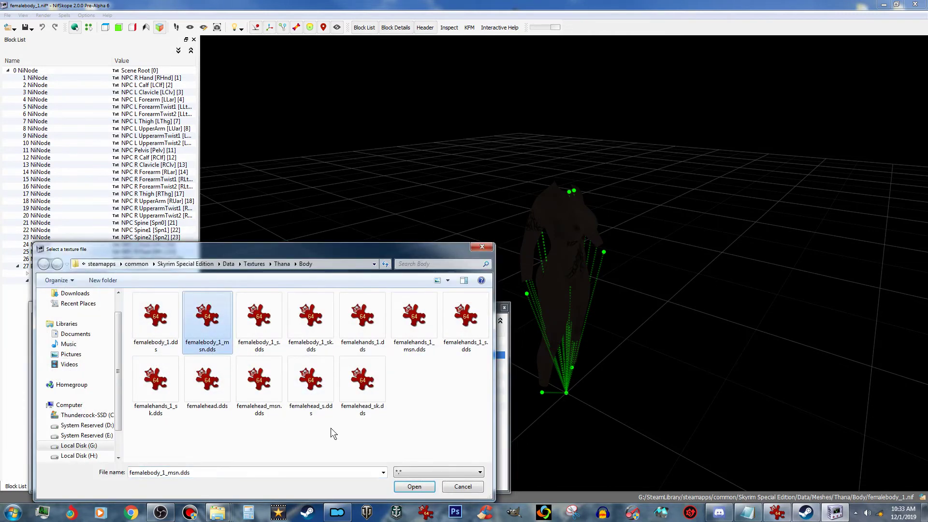
left_click(415, 488)
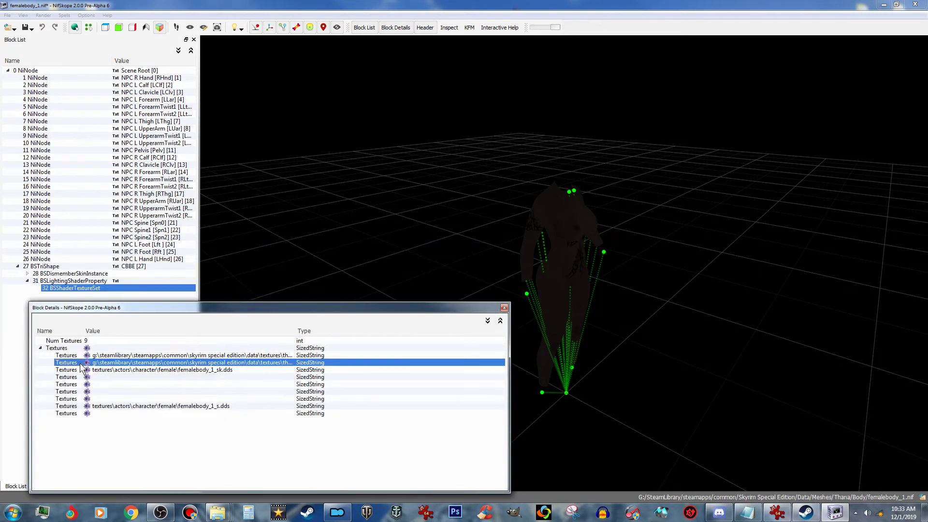
- Assign femalebody_1_sk.dds to the third texture slot and femalebody_1_s.dds to the eighth, from the Data\Textures\Thana\Body folder
left_click(87, 370)
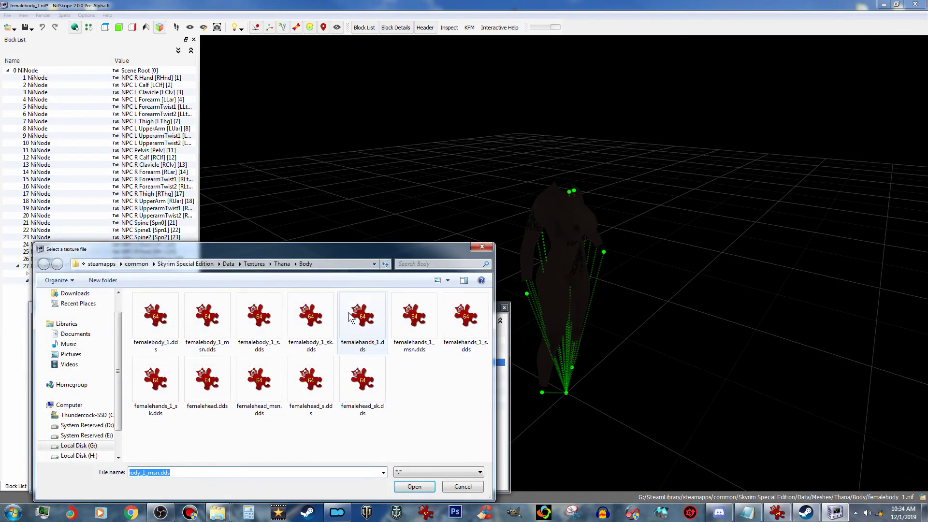
left_click(311, 319)
left_click(414, 487)
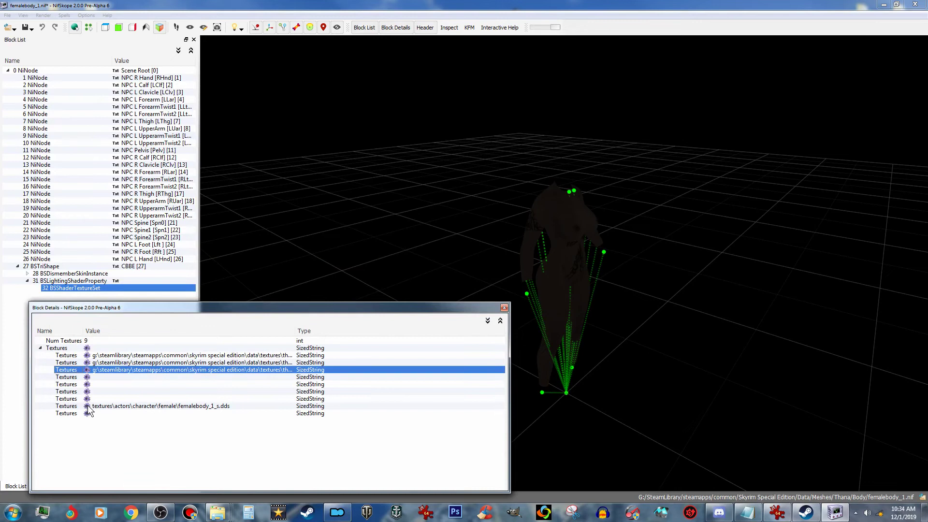
left_click(88, 408)
left_click(261, 319)
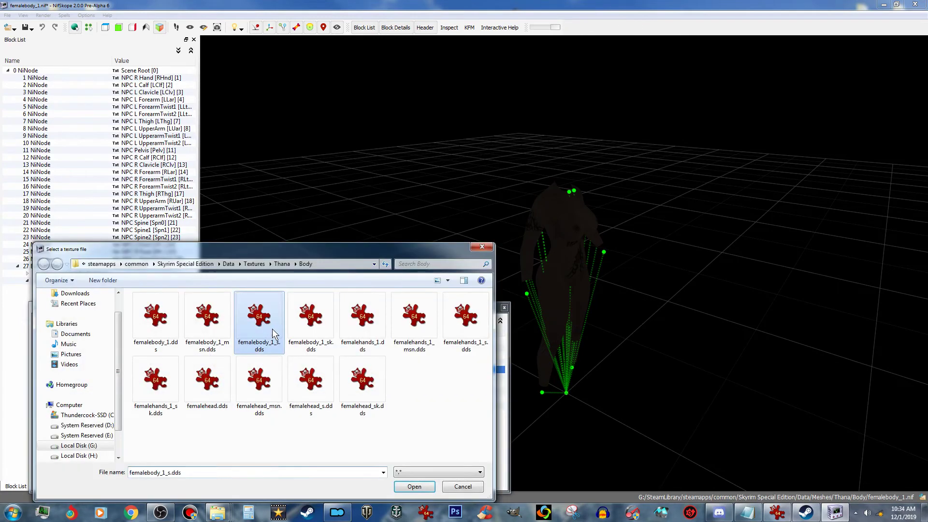
left_click(409, 486)
- Shorten the eighth texture path to textures\thana\body\femalebody_1_s.dds
right_click_drag(539, 369, 586, 371)
left_click(639, 272)
left_click_drag(612, 273, 654, 295)
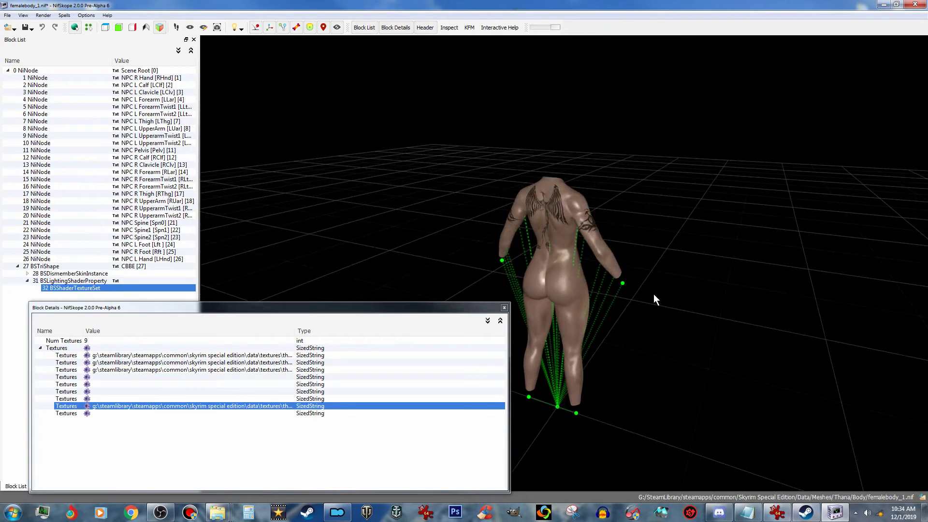
double_click(200, 406)
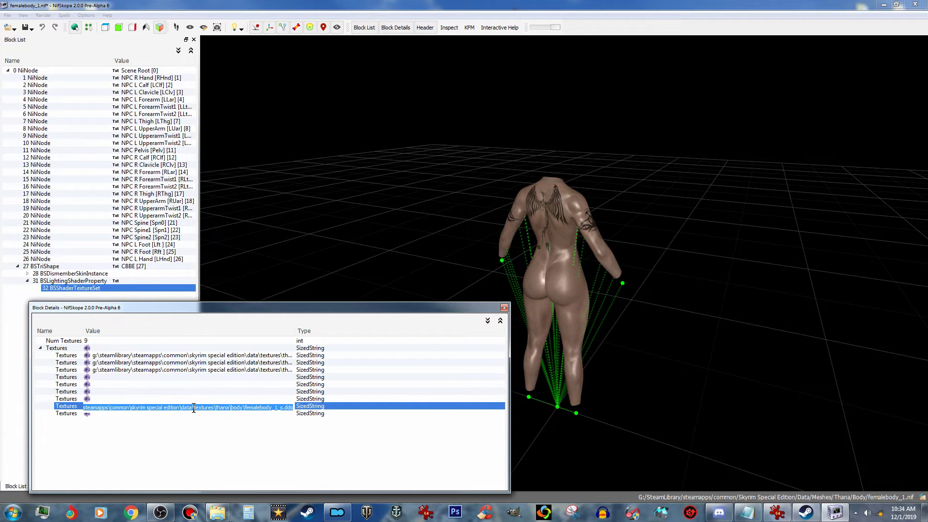
left_click(194, 407)
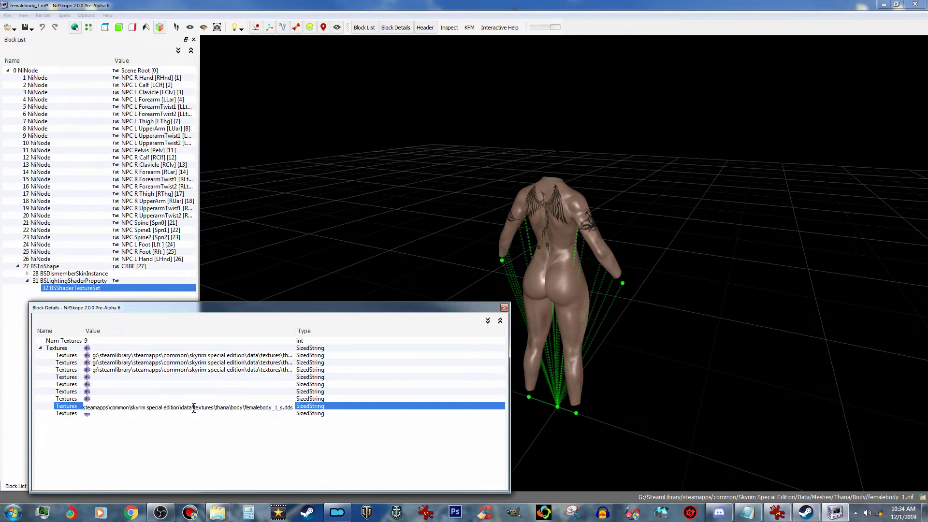
left_click_drag(194, 407, 8, 398)
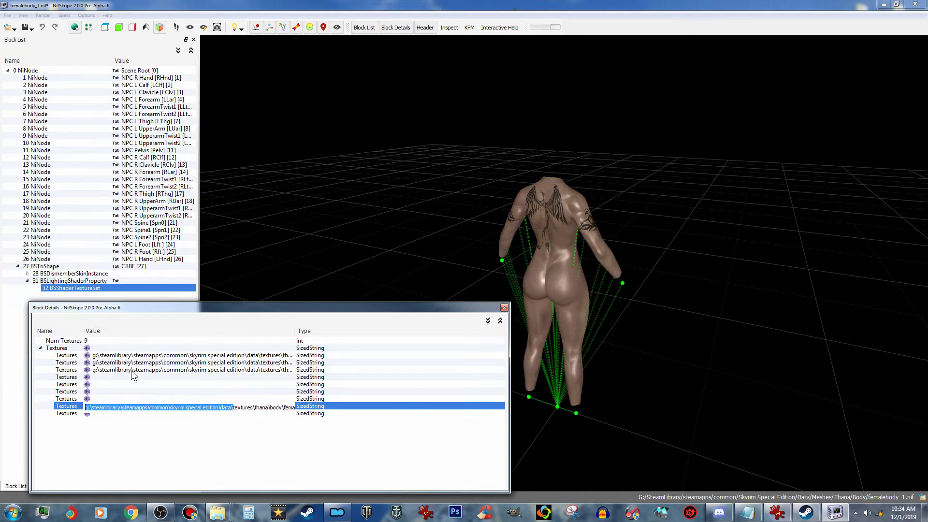
key("BackSpace")
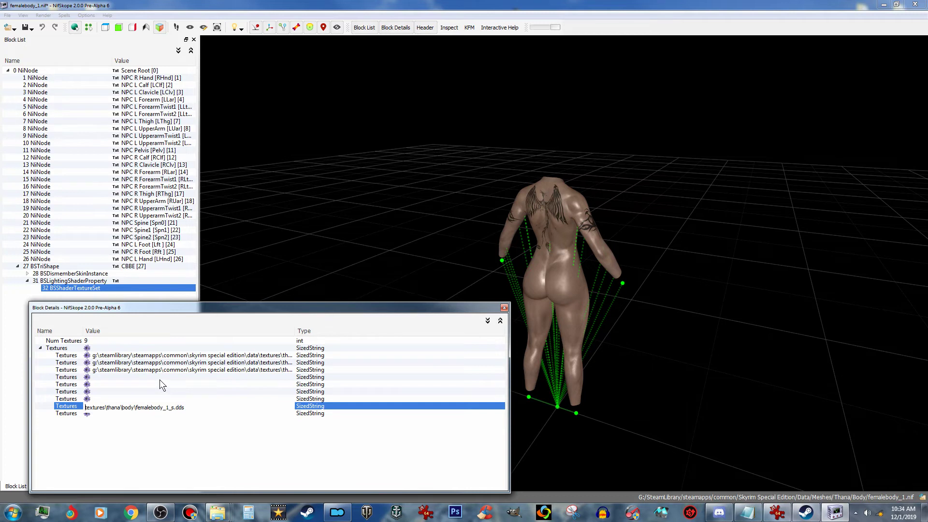
- Shorten the third texture path to textures\thana\body\femalebody_1_sk.dds
left_click(202, 370)
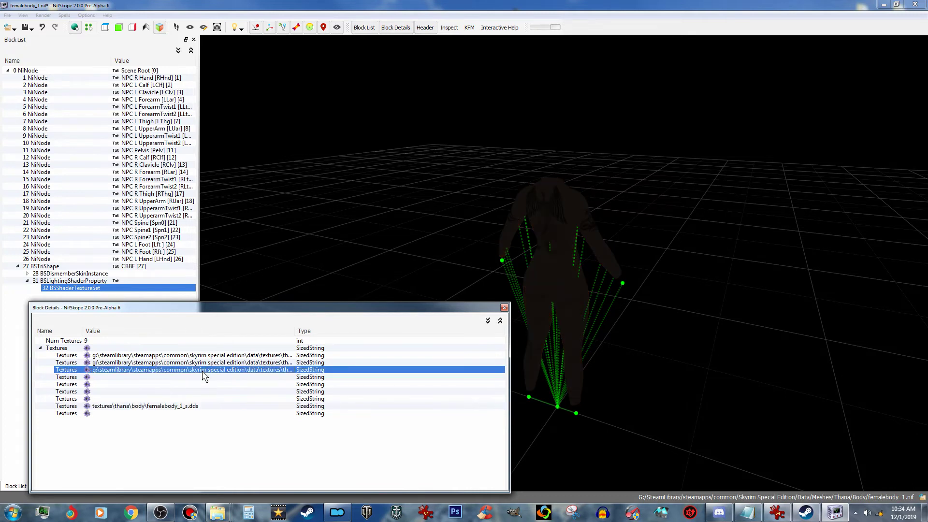
double_click(202, 370)
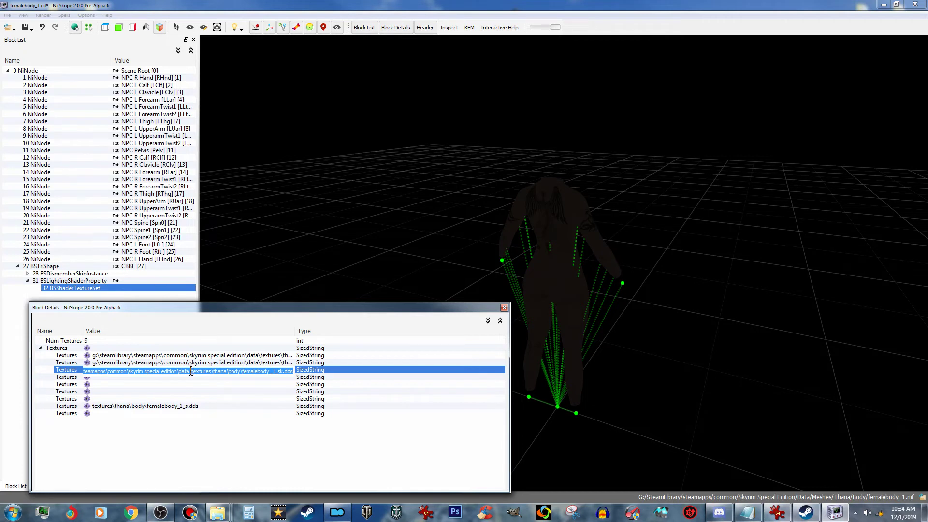
left_click(191, 372)
left_click_drag(191, 372, 1, 356)
key("BackSpace")
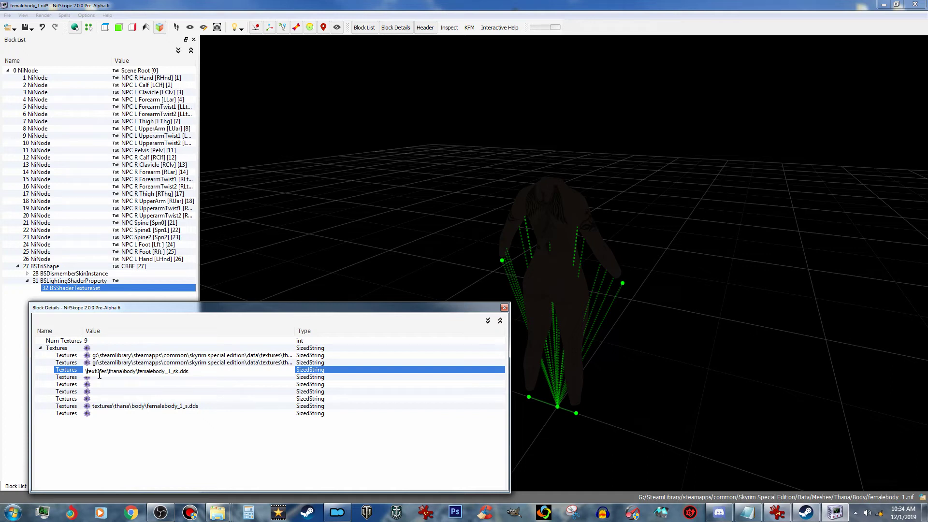
key("Delete")
left_click(155, 387)
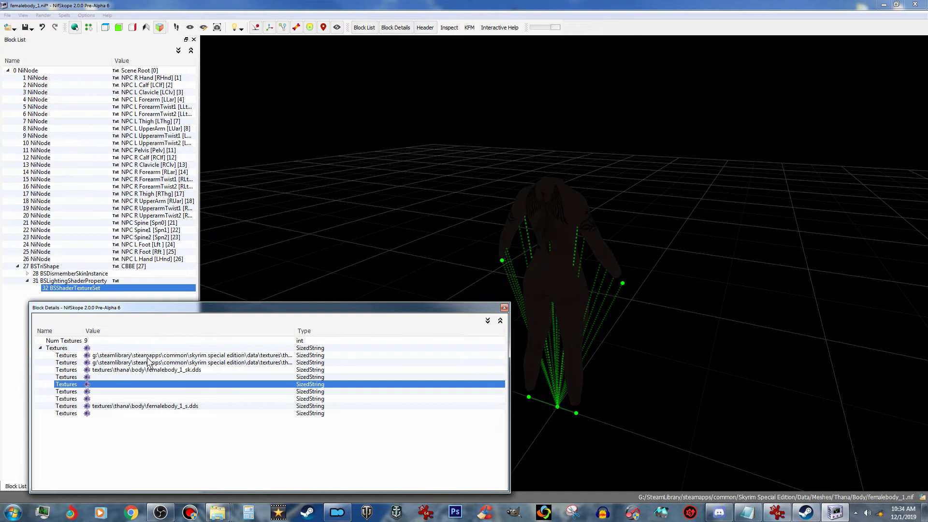
- Shorten the second texture path to textures\thana\body\femalebody_1_msn.dds
left_click(150, 363)
left_click(168, 364)
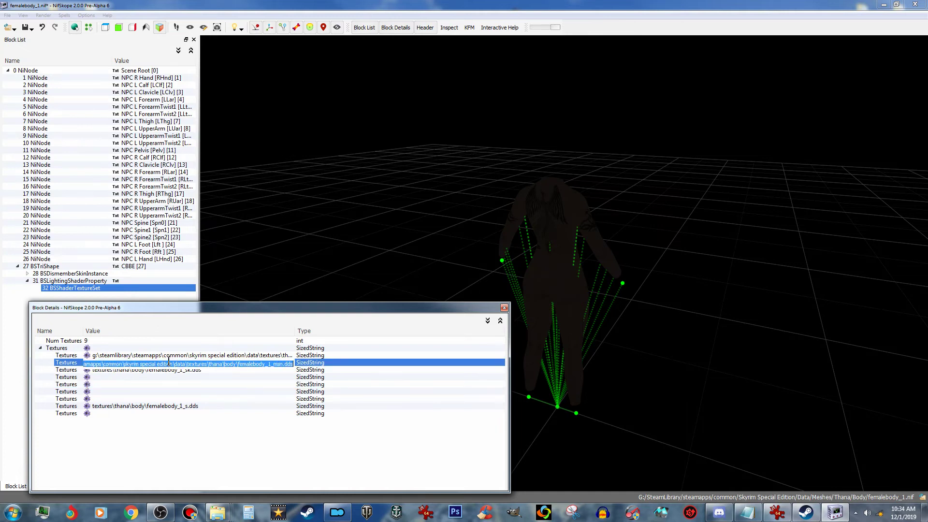
left_click_drag(187, 365, 1, 341)
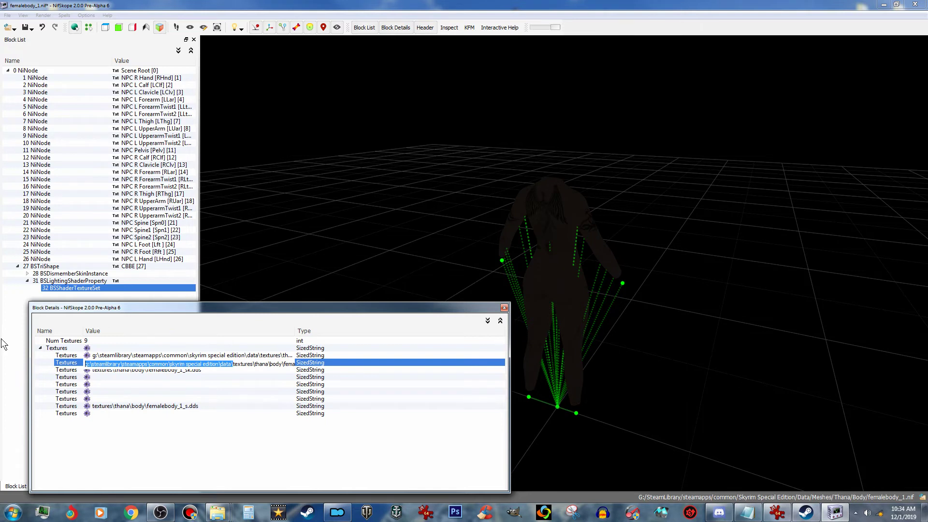
key("Delete")
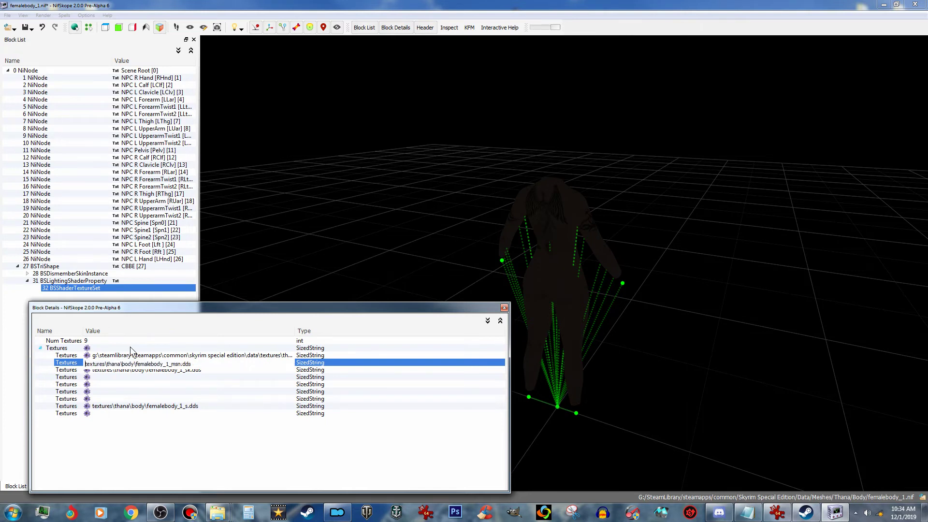
- Shorten the first texture path to textures\thana\body\femalebody_1.dds and save femalebody_1.nif
left_click(186, 356)
double_click(191, 358)
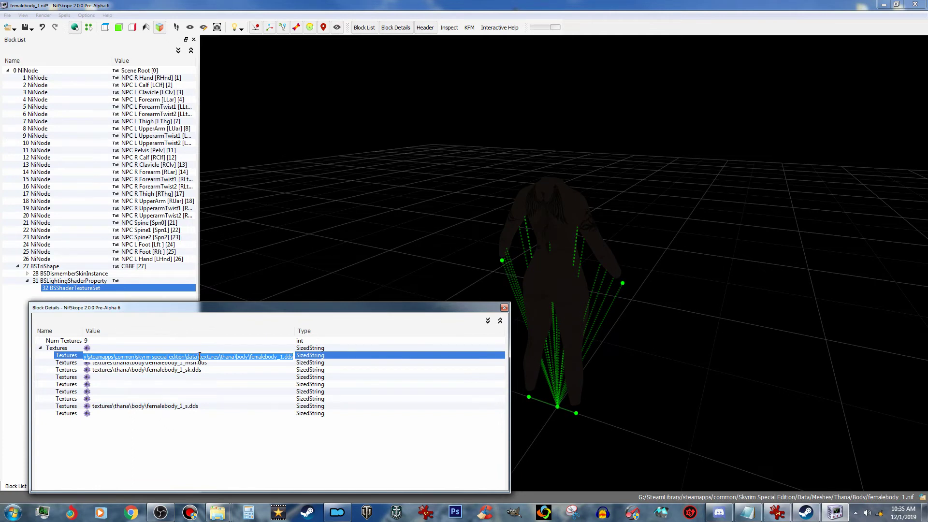
left_click(200, 356)
left_click_drag(200, 357, 1, 328)
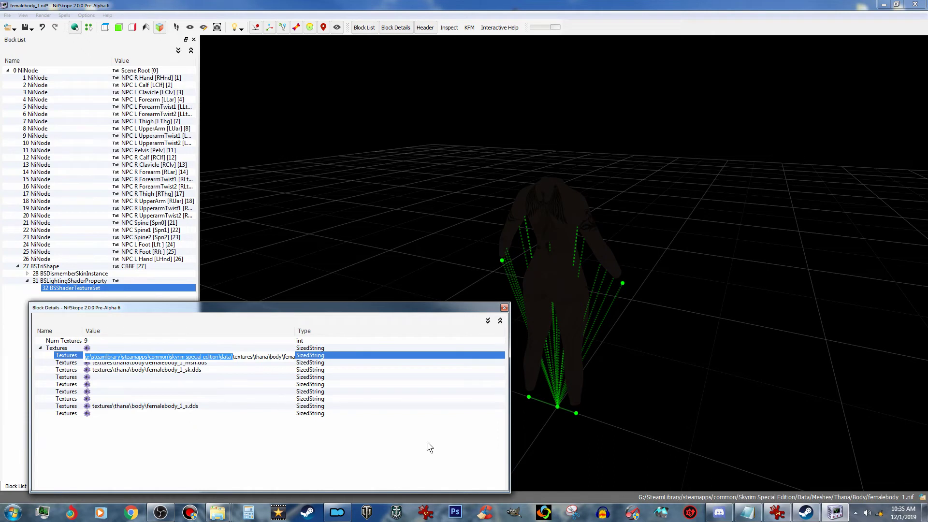
key("BackSpace")
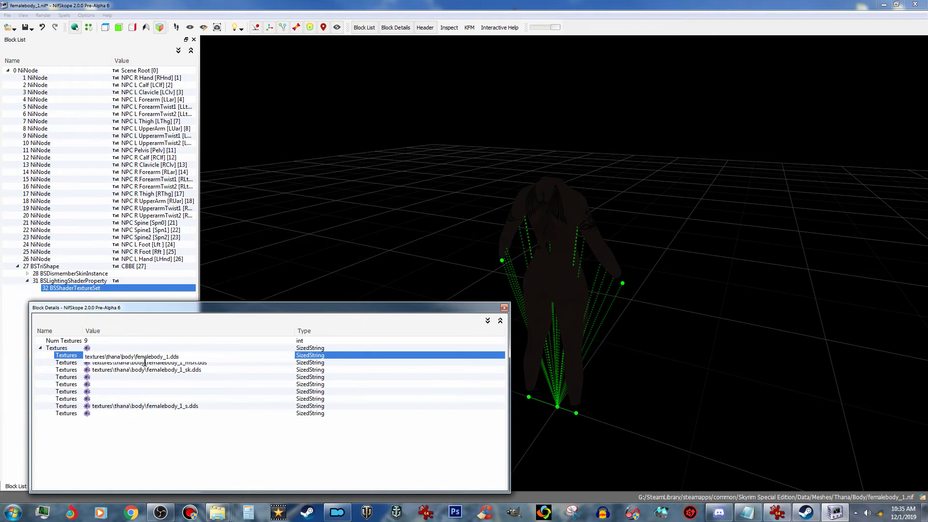
left_click(201, 377)
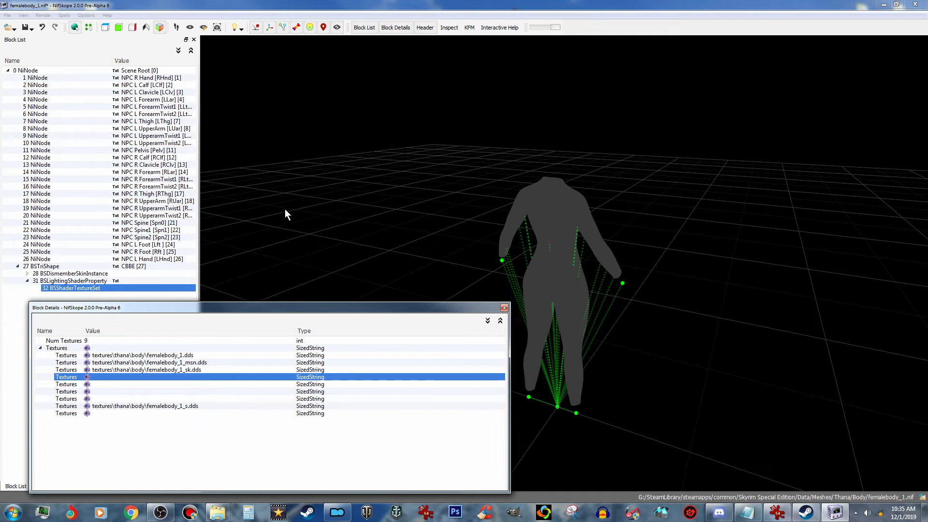
left_click(33, 29)
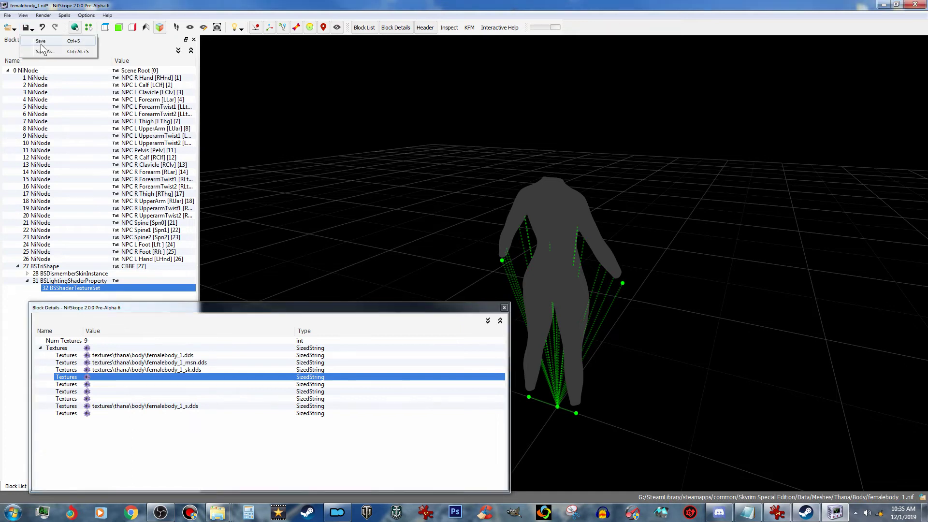
left_click(49, 37)
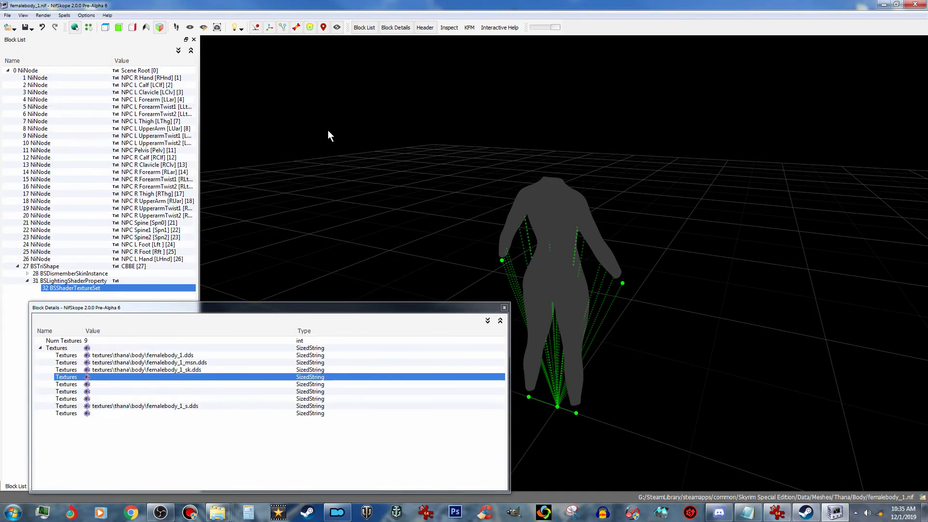
- Open femalefeet_0.nif from the Data\Meshes\Thana\Body folder and examine the feet mesh
left_click(7, 29)
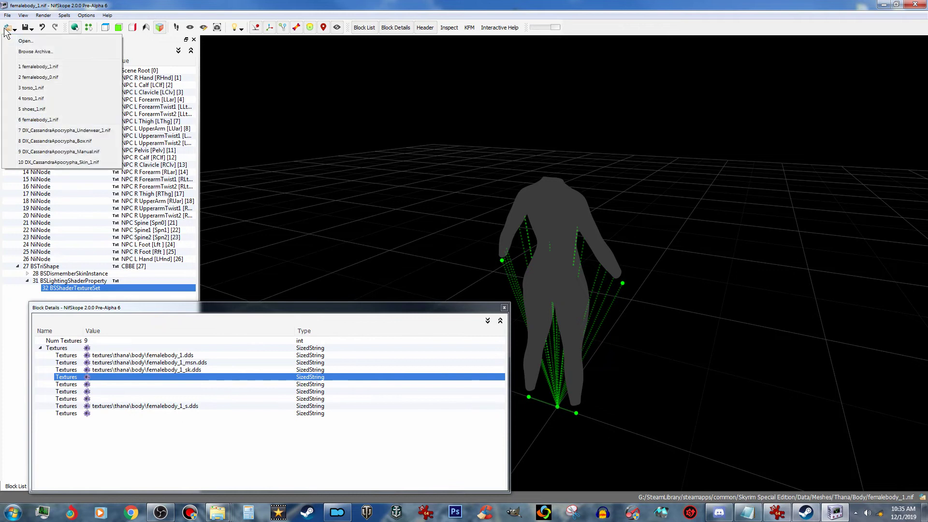
left_click(26, 40)
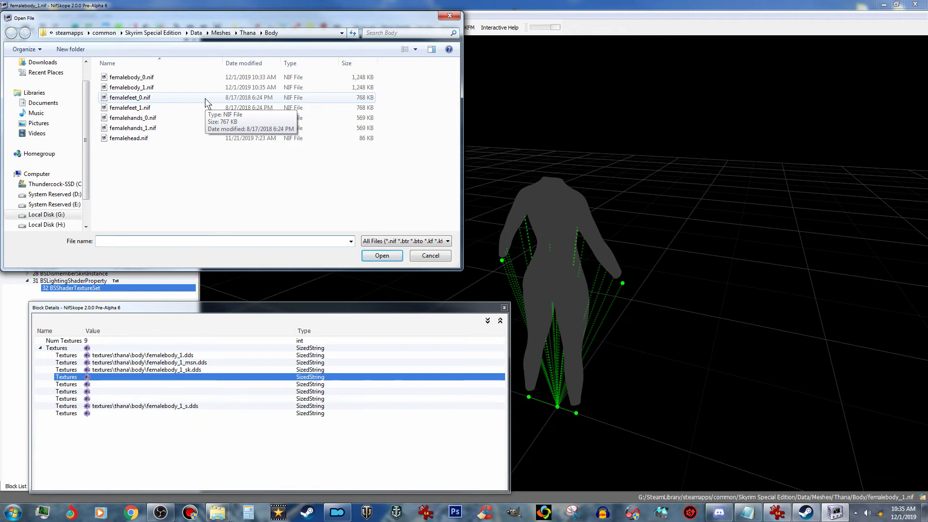
left_click(249, 33)
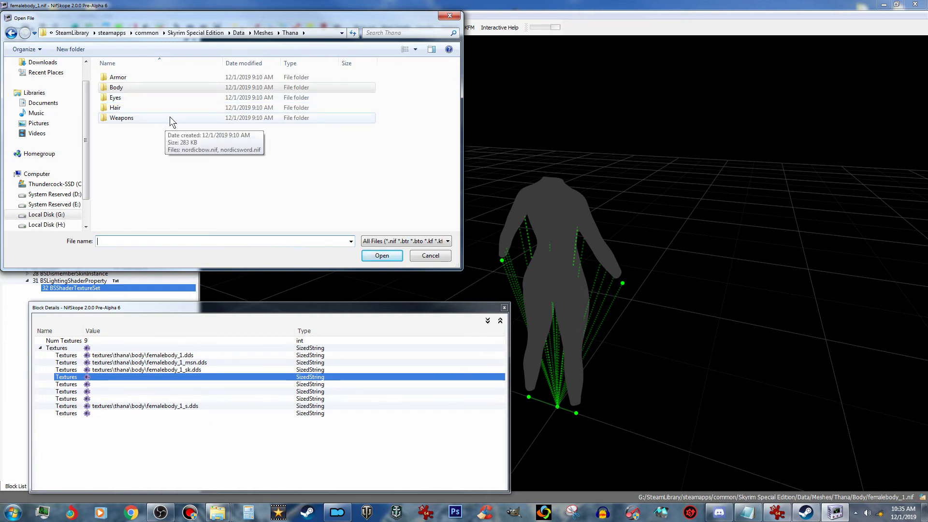
double_click(169, 88)
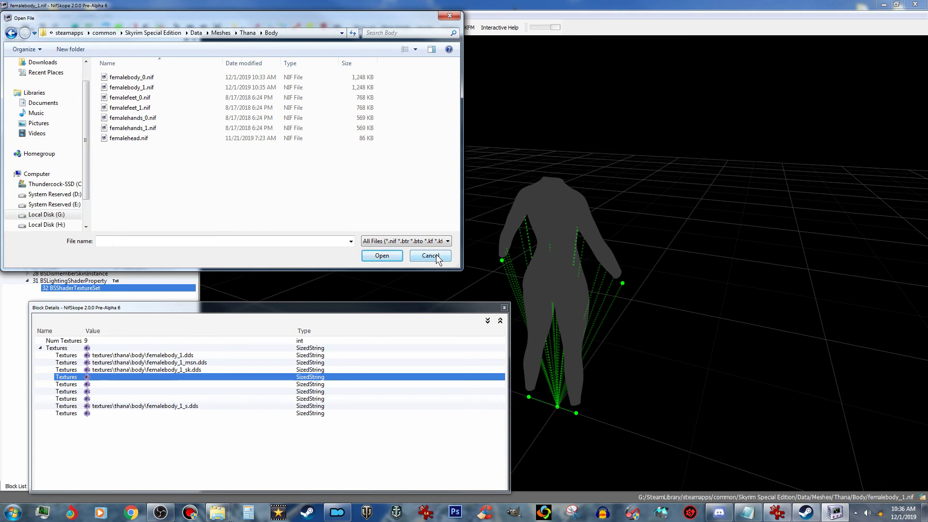
left_click(163, 99)
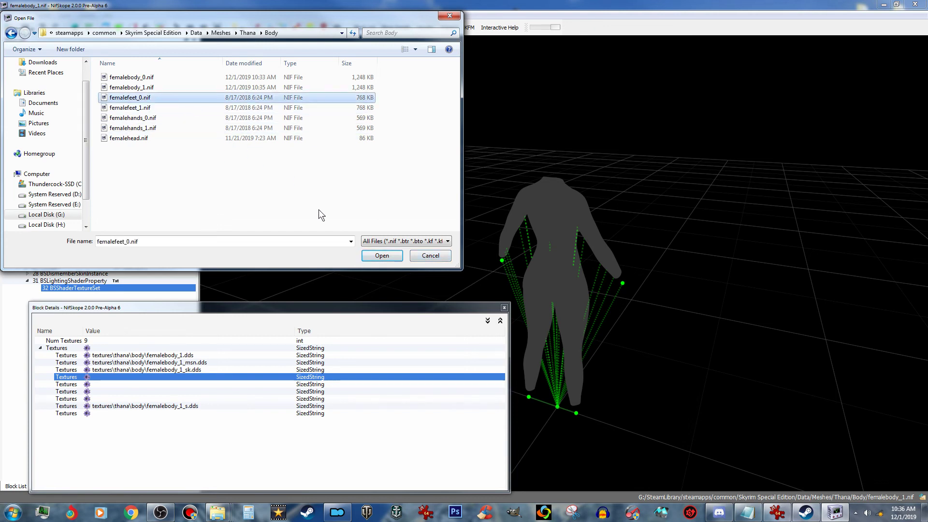
left_click(385, 259)
left_click_drag(664, 299, 668, 318)
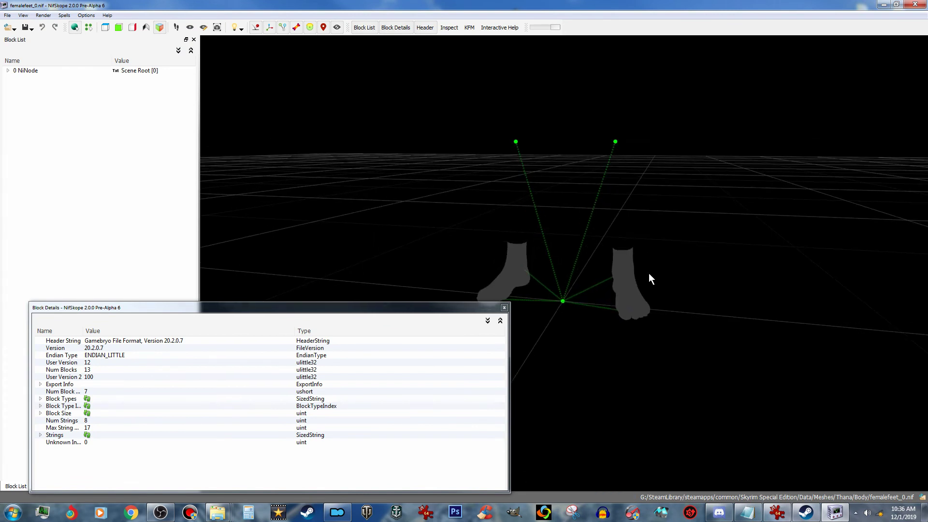
- Close the mesh editor and the Body folder window
left_click(917, 5)
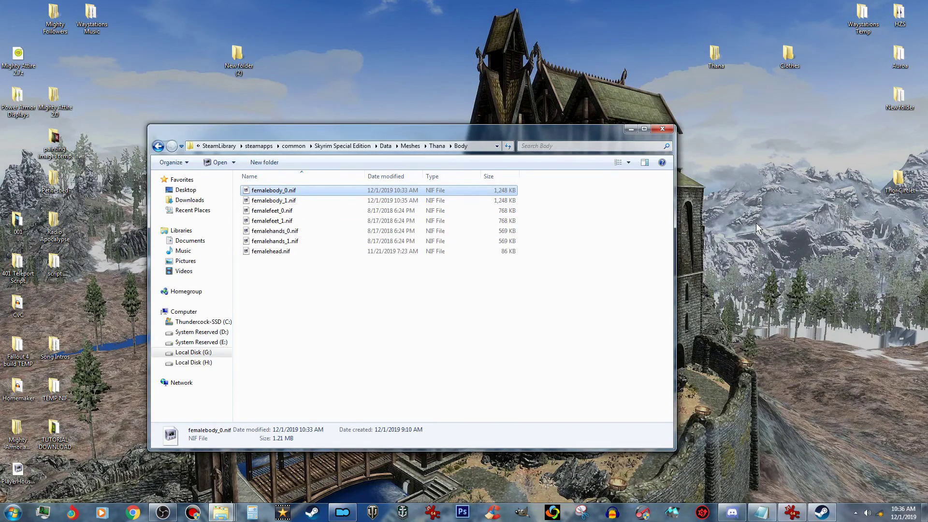
left_click(661, 127)
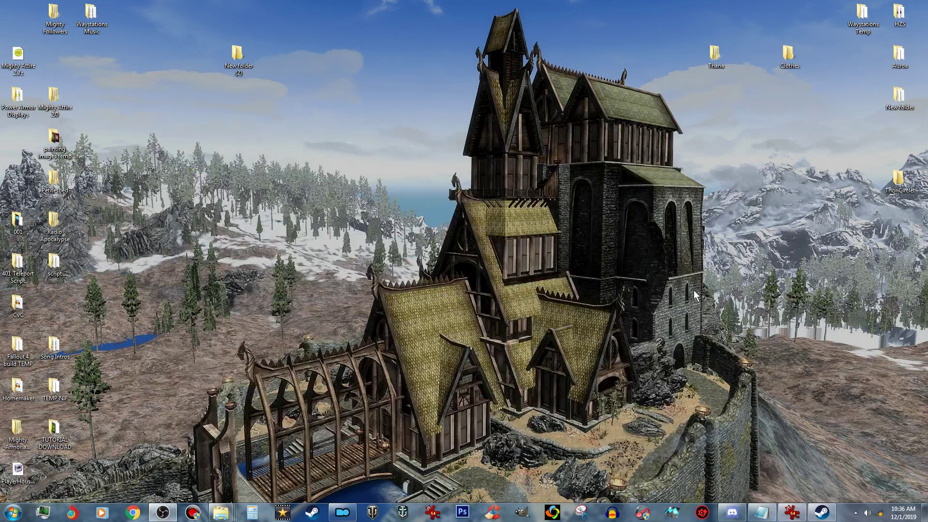